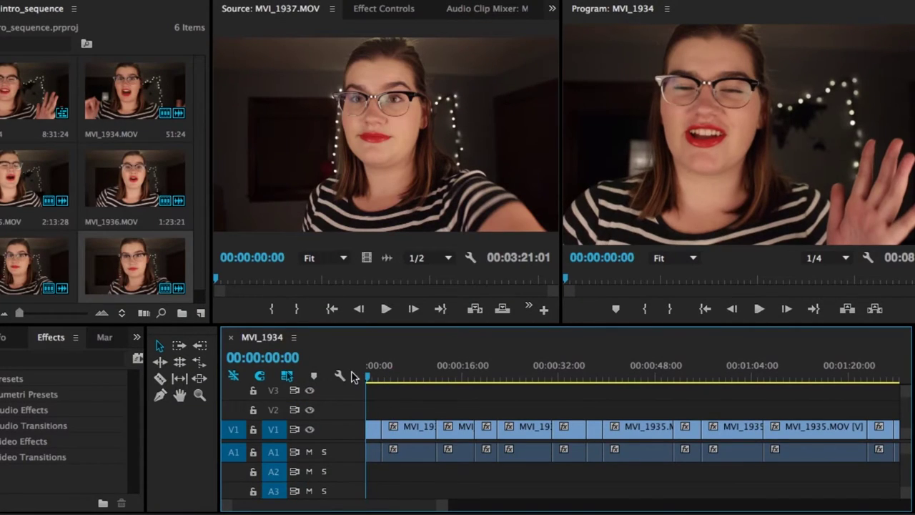
- Play the sequence, then select all clips and push them about 6.7 seconds later
key(space)
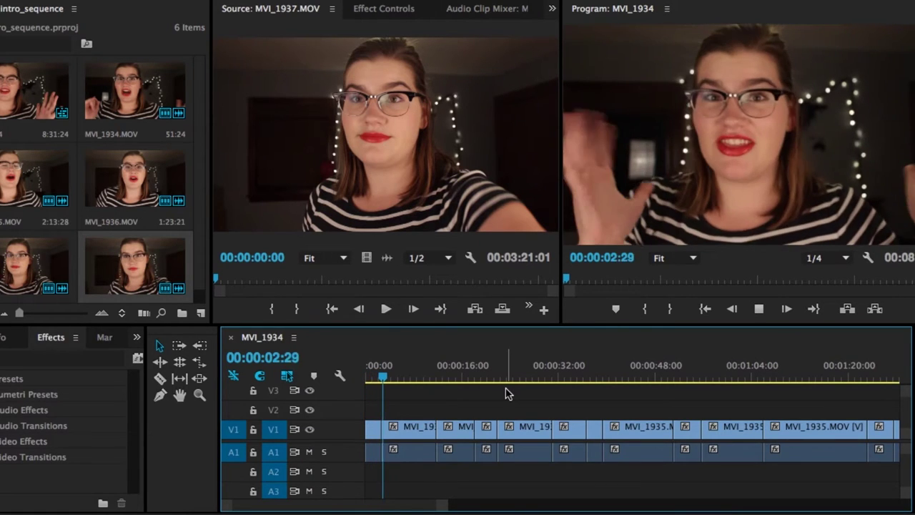
key(space)
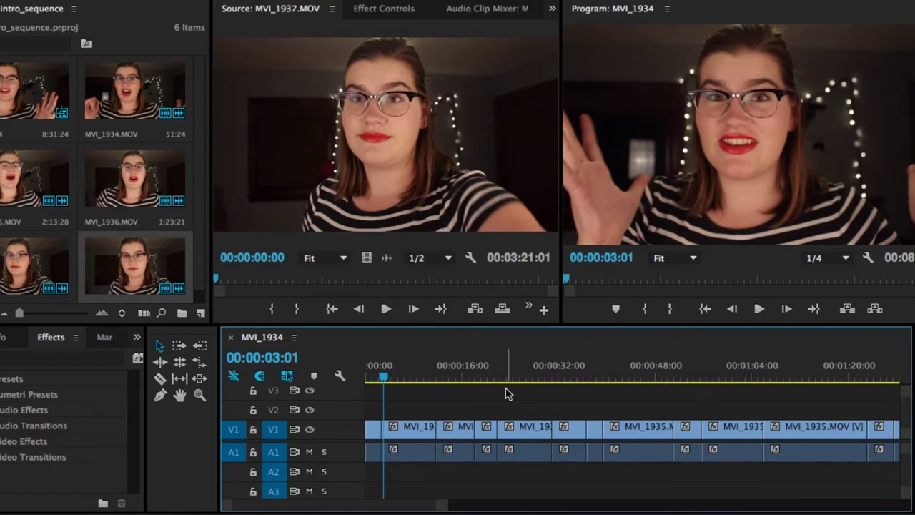
key(minus)
key(minus)
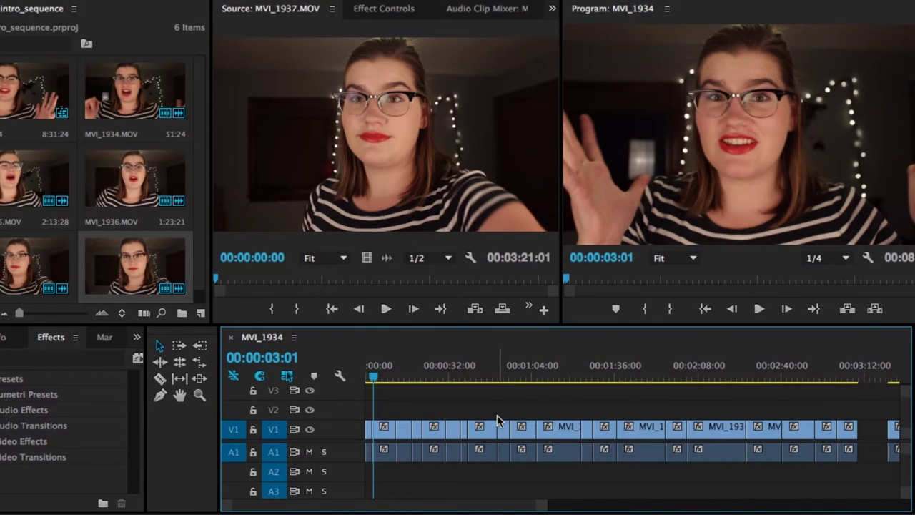
key(minus)
key(minus)
key(minus)
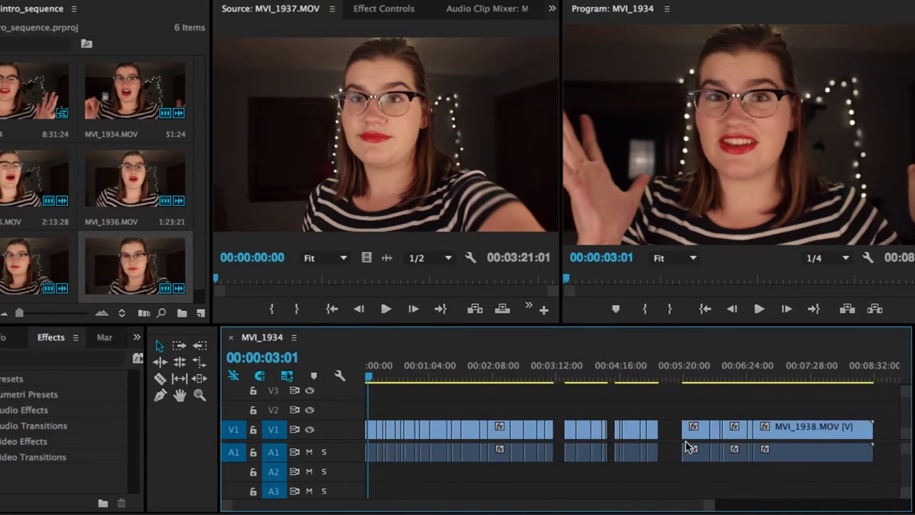
drag(746, 472, 369, 398)
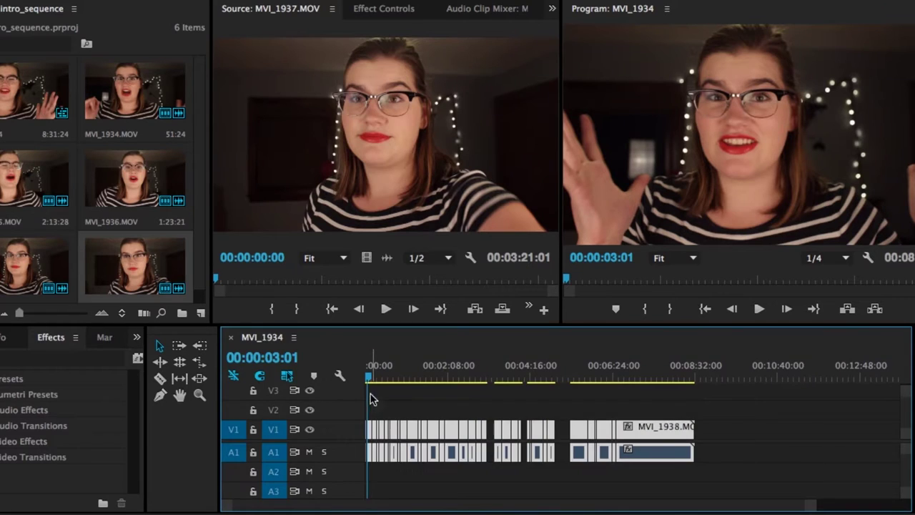
key(equal)
key(equal)
key(equal)
key(equal)
key(equal)
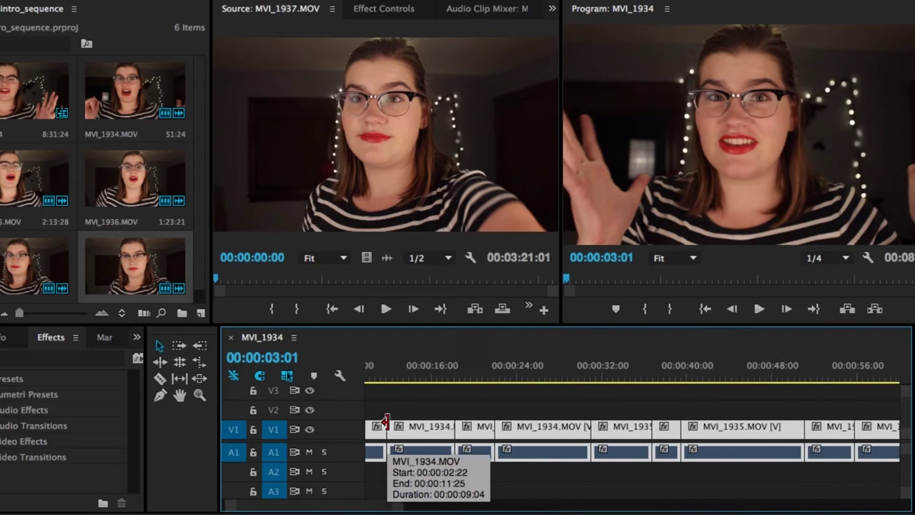
drag(443, 427, 517, 423)
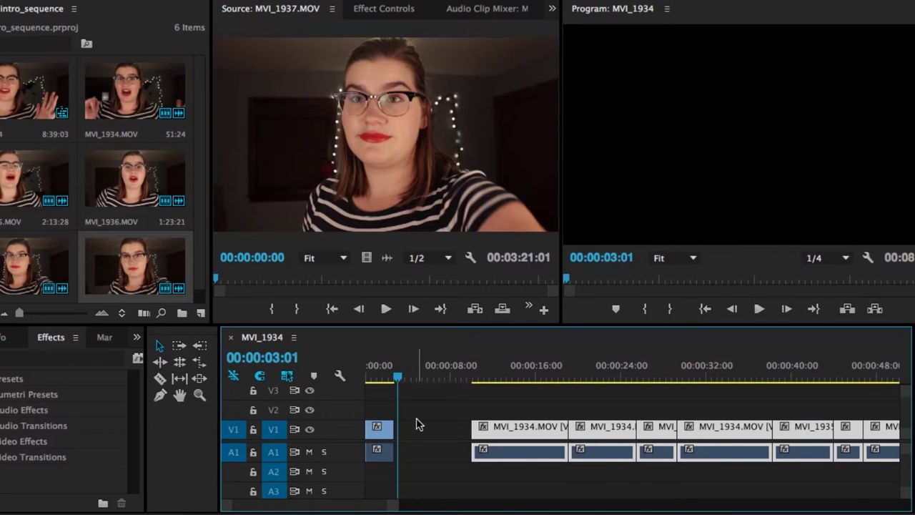
- Park the playhead at 2:29 inside the new empty gap
click(385, 369)
drag(384, 370, 379, 370)
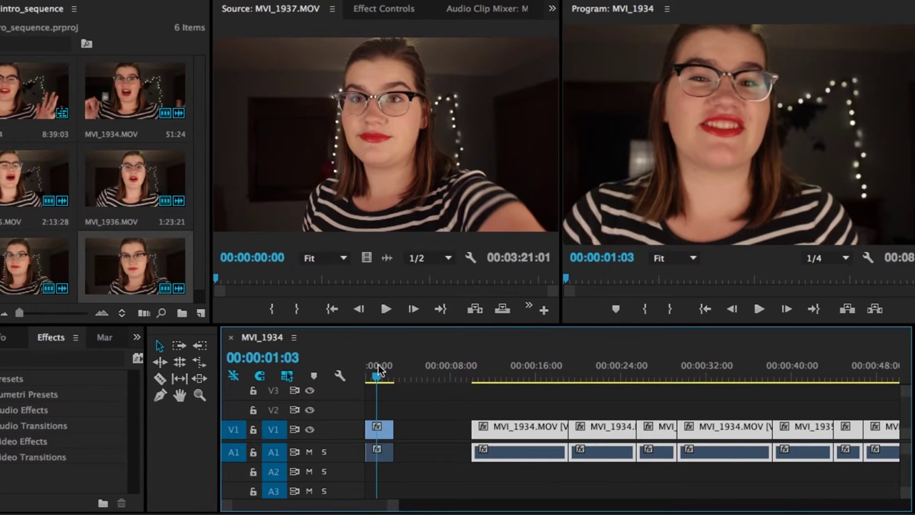
key(=)
click(422, 428)
key(=)
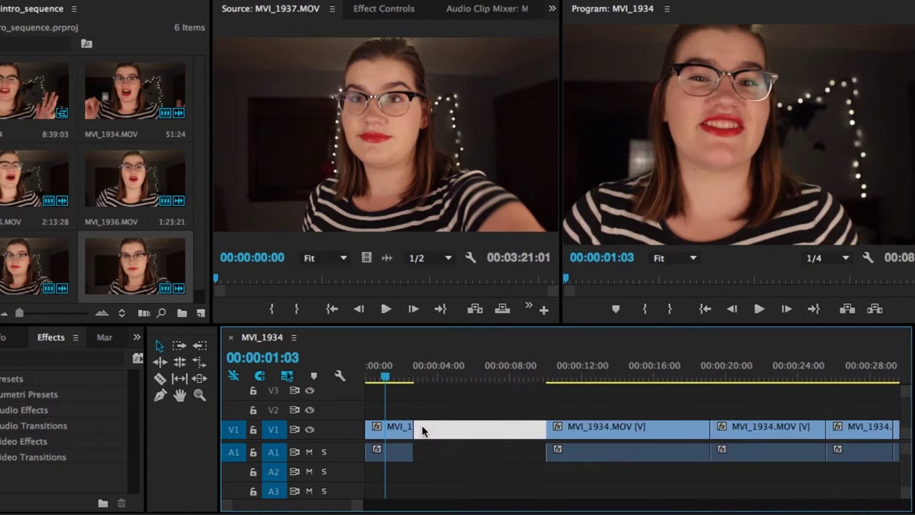
click(422, 391)
click(421, 367)
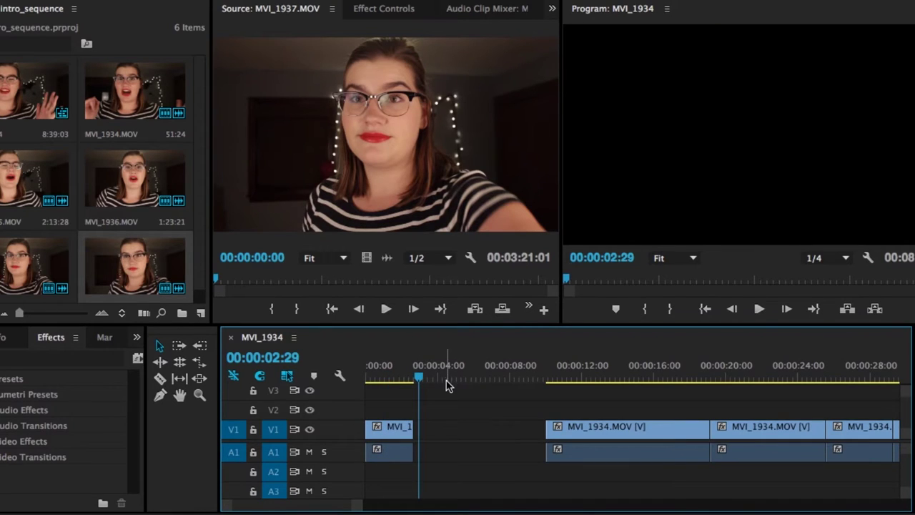
- Add a new 1920×1080 title named 'Channel Title' from the Project panel's New Item list
click(201, 316)
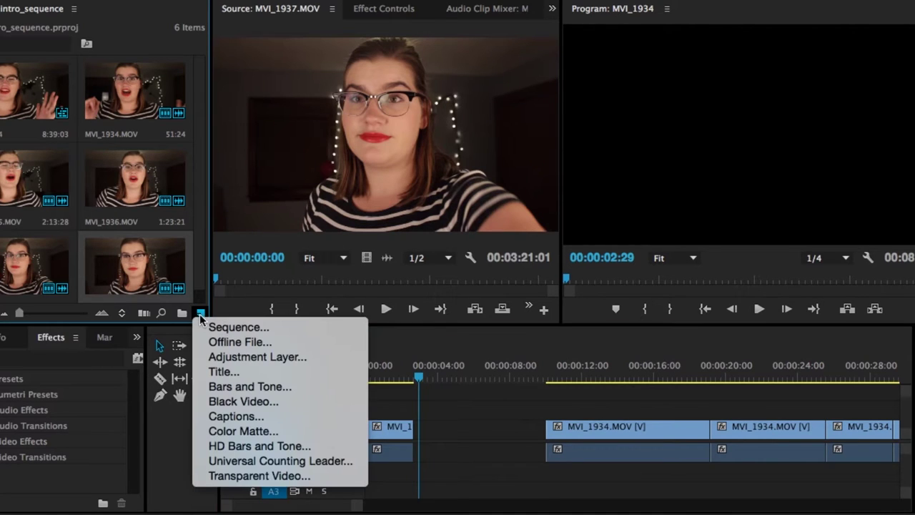
click(240, 373)
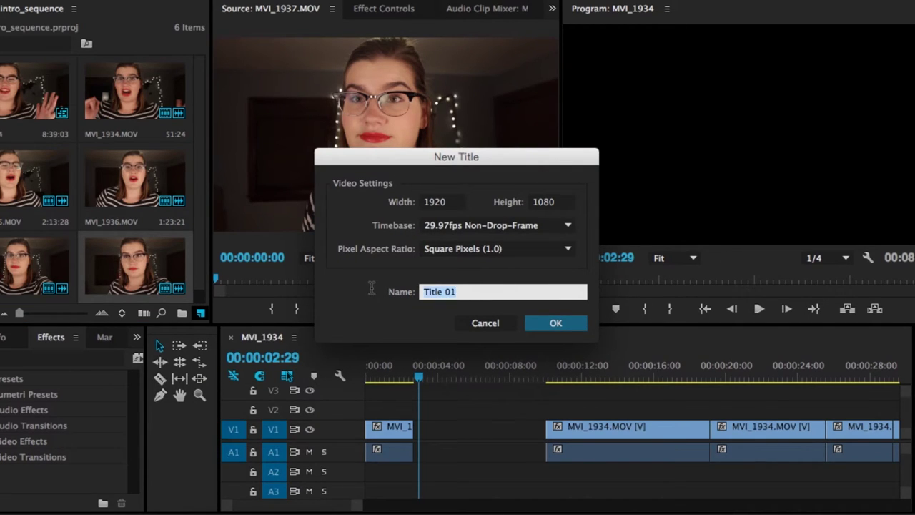
text(Channel)
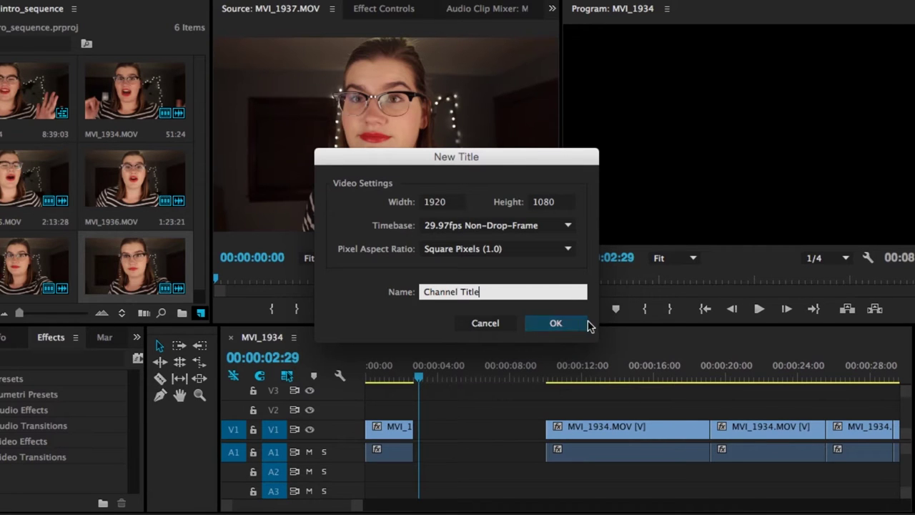
click(572, 325)
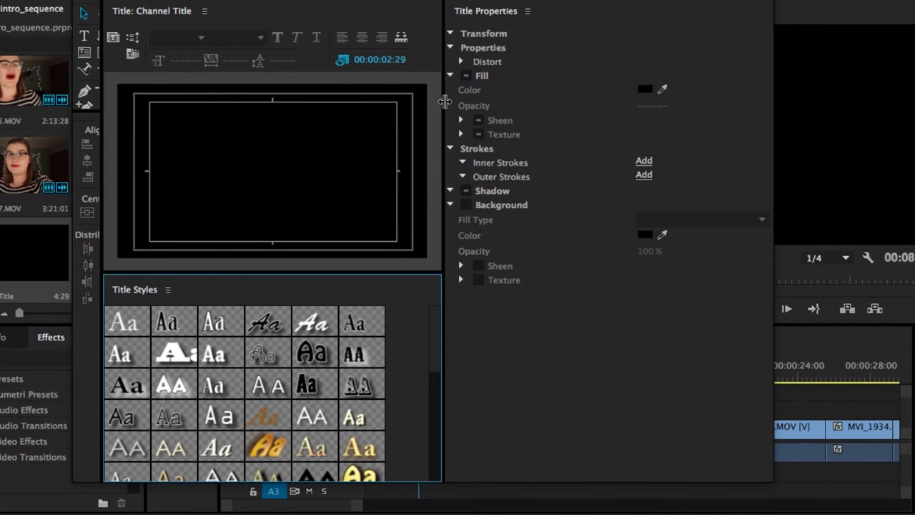
- Widen the title canvas, draw a text box and type katherinethe19th
drag(445, 102, 599, 96)
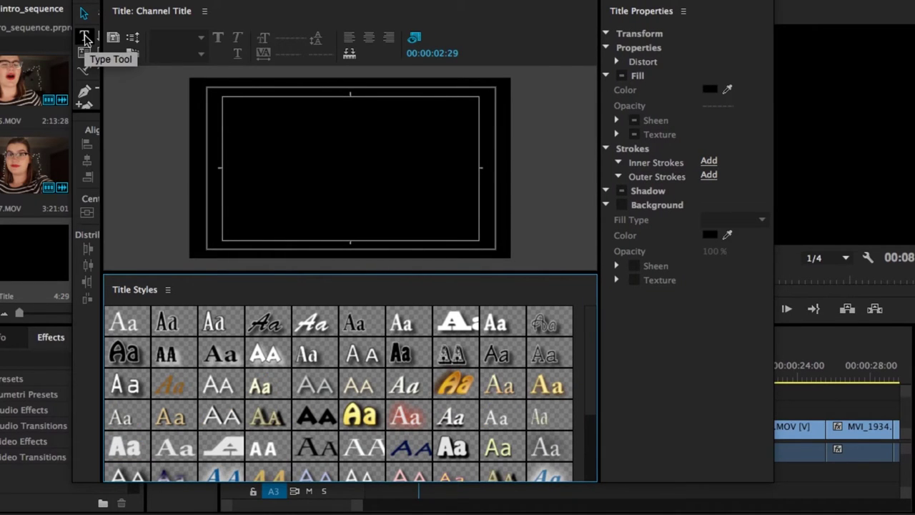
click(85, 37)
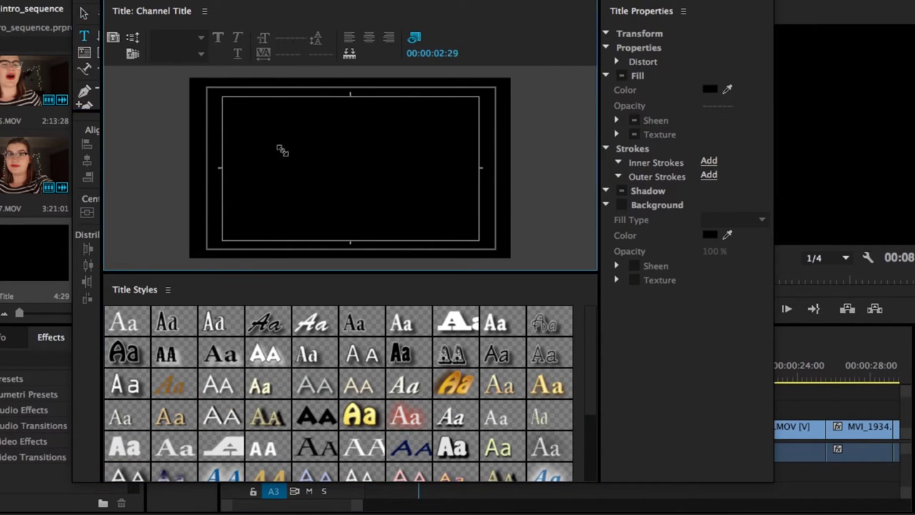
drag(223, 95, 476, 245)
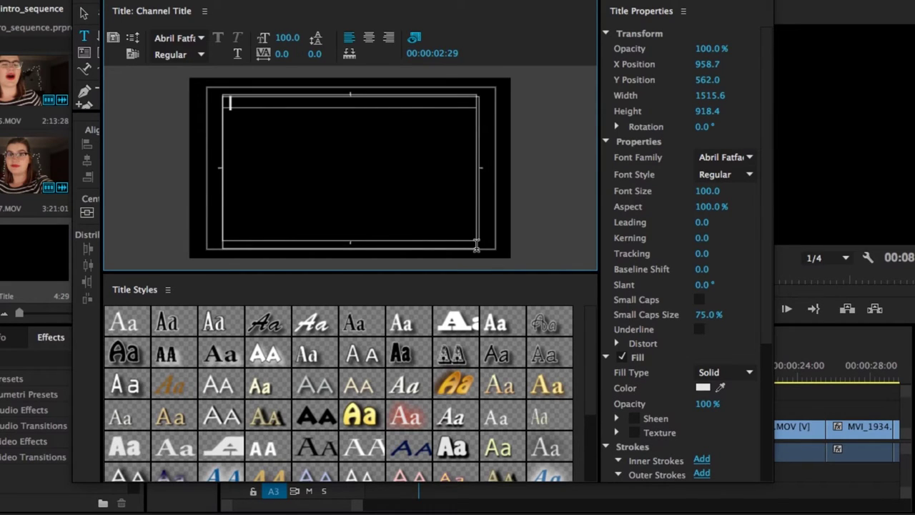
text(katherinethe19th)
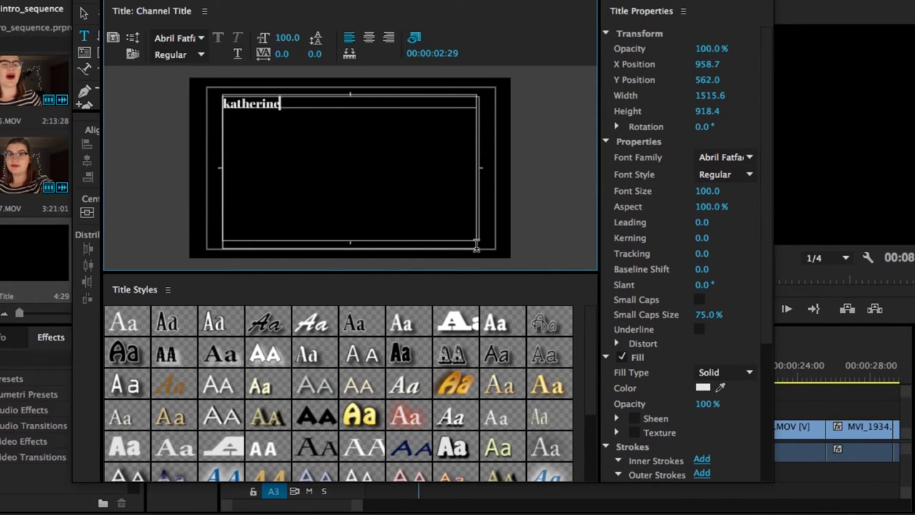
- Set the katherinethe19th text to font size 250
key(ctrl+a)
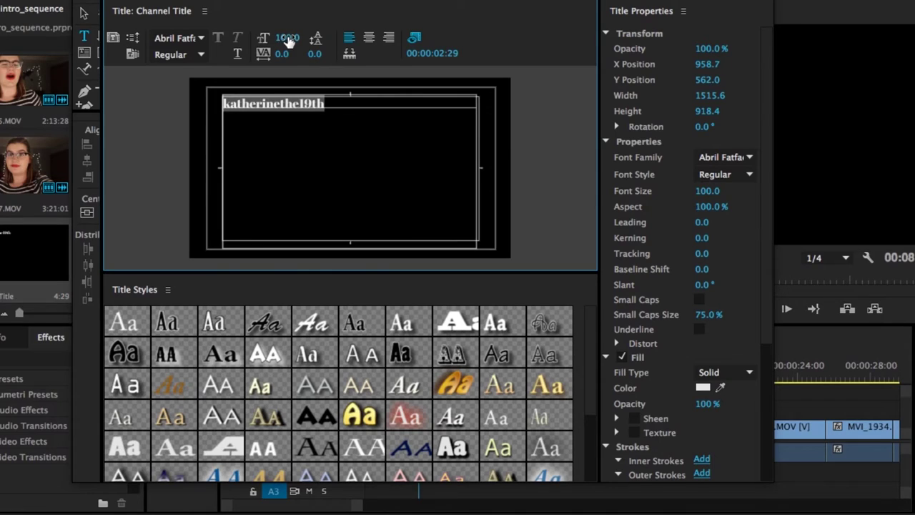
drag(289, 37, 290, 34)
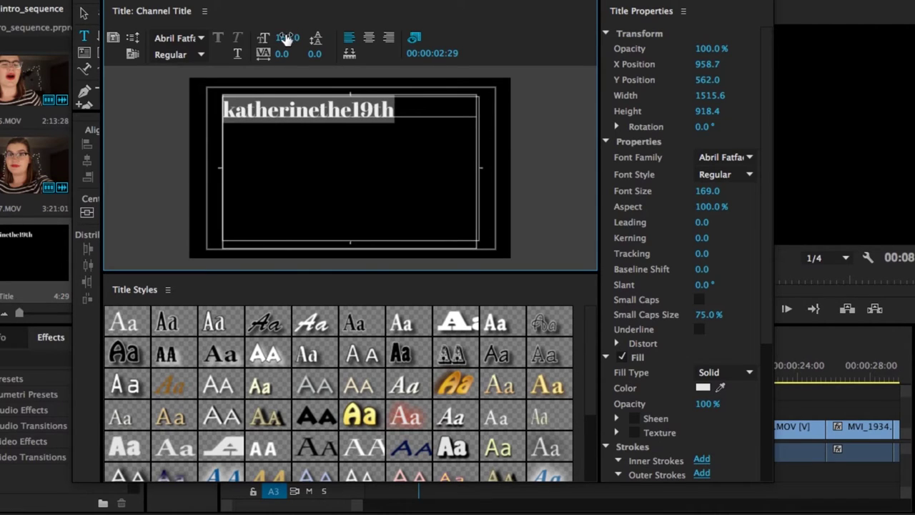
click(290, 33)
text(1)
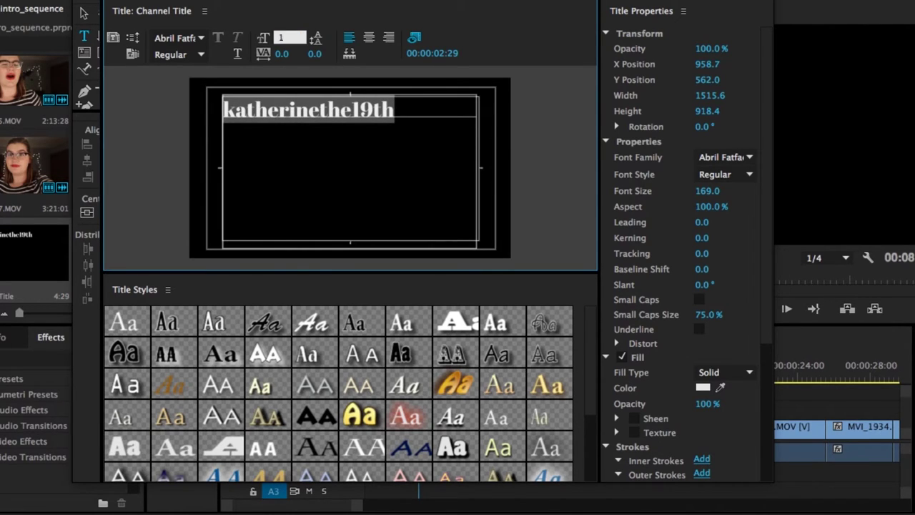
key(BackSpace)
text(250)
key(Return)
- Change the title's font family to Luna
click(202, 38)
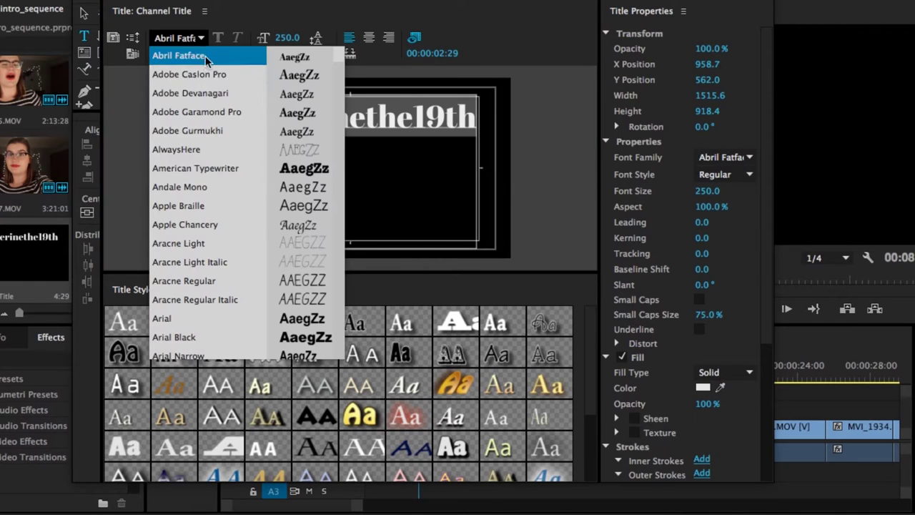
scroll(264, 226, down, 7)
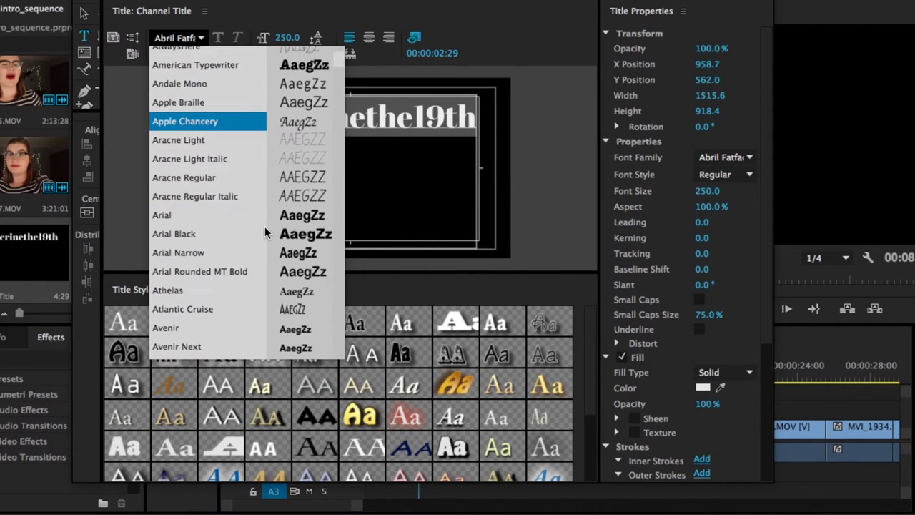
scroll(265, 226, up, 7)
click(181, 34)
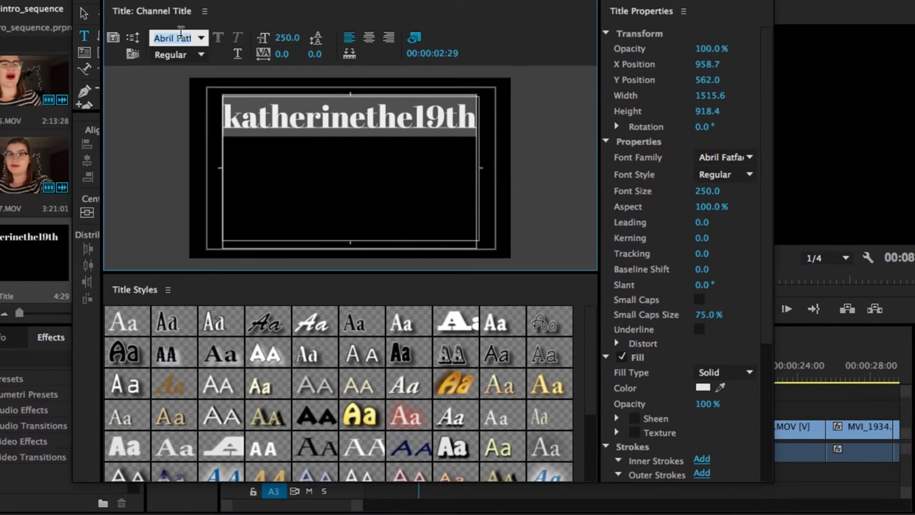
text(Luna)
key(Return)
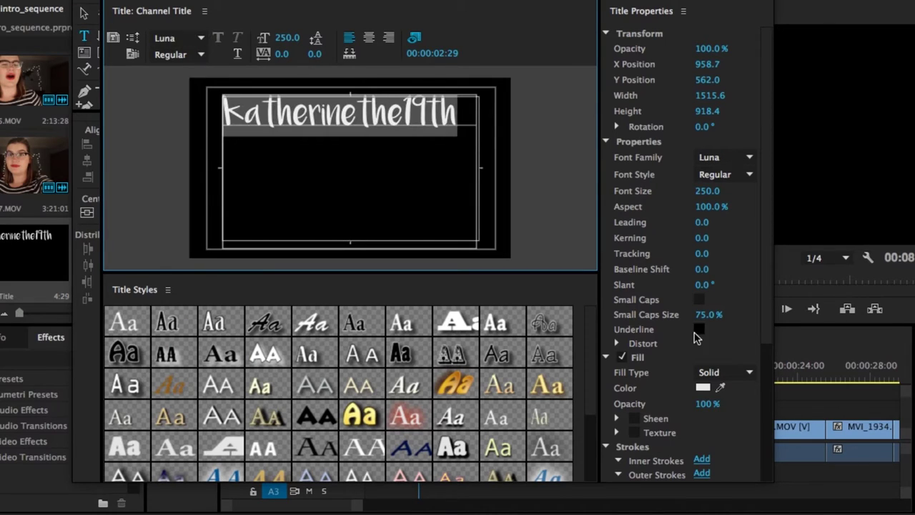
- Make the title text fill white (FFFFFF) and centre-align it
click(704, 389)
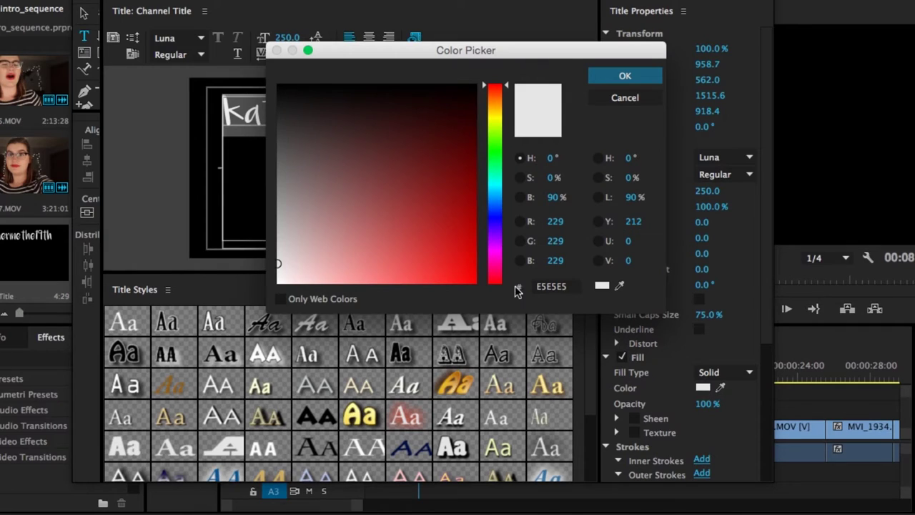
drag(302, 267, 208, 344)
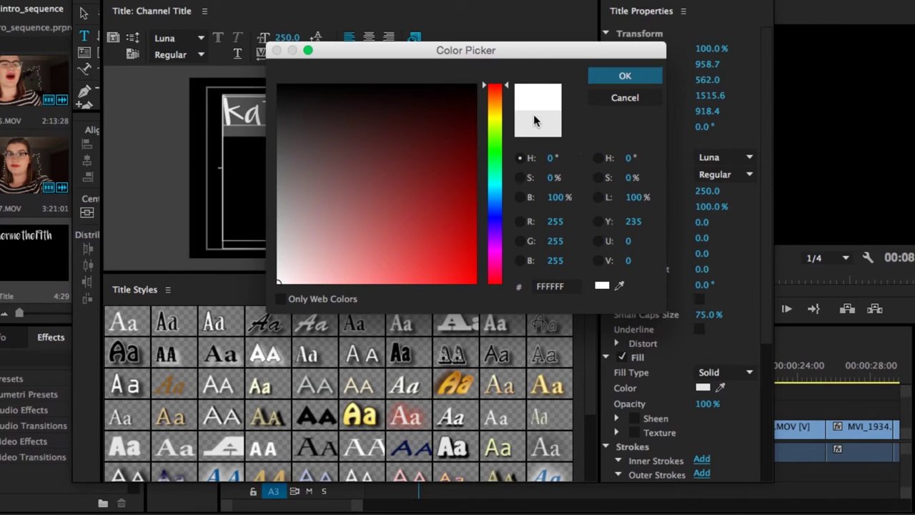
click(619, 77)
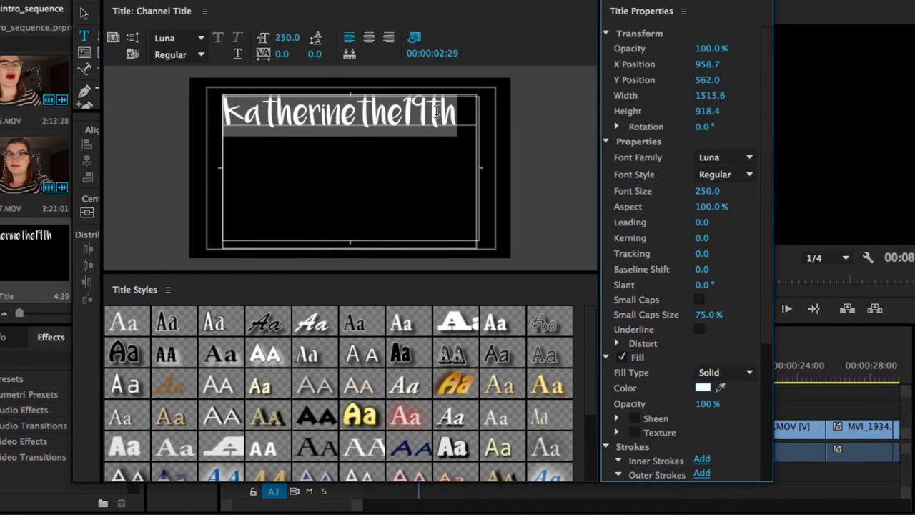
click(369, 37)
- Shrink the text box to fit the name and centre it vertically in the frame
key(Escape)
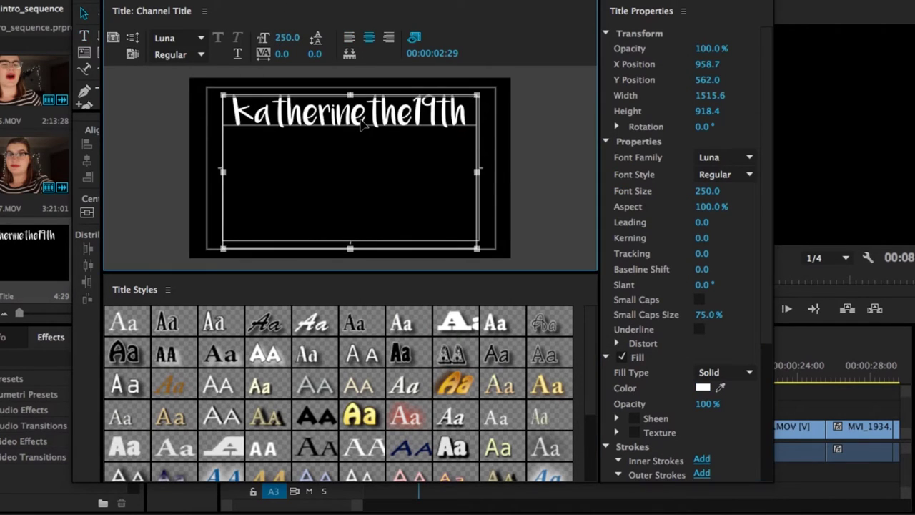
click(86, 214)
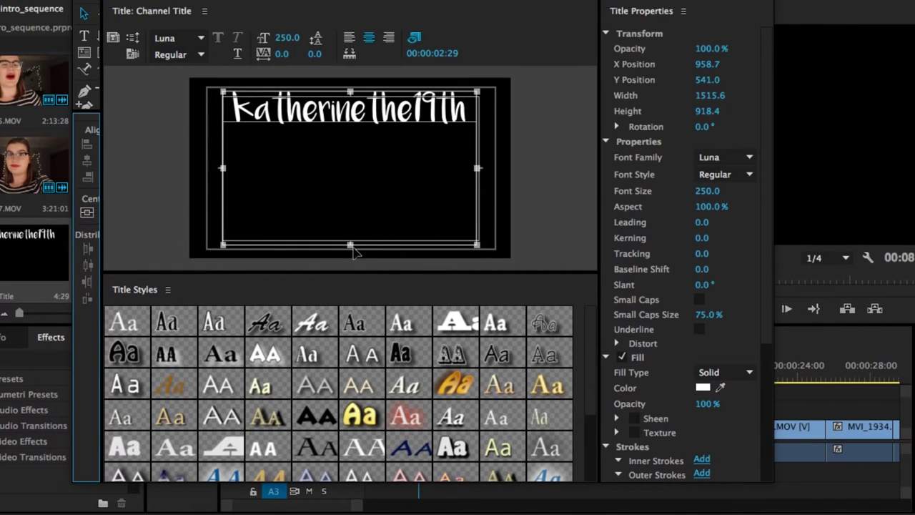
drag(351, 245, 342, 128)
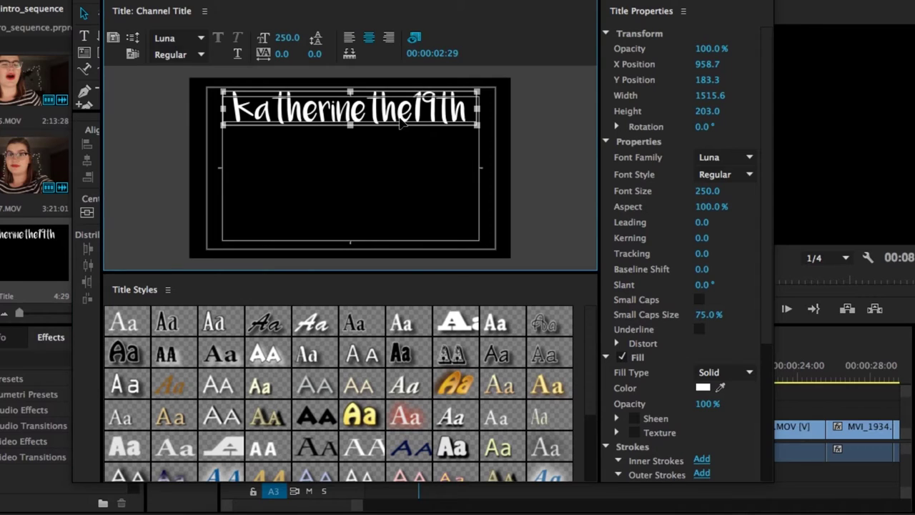
click(87, 214)
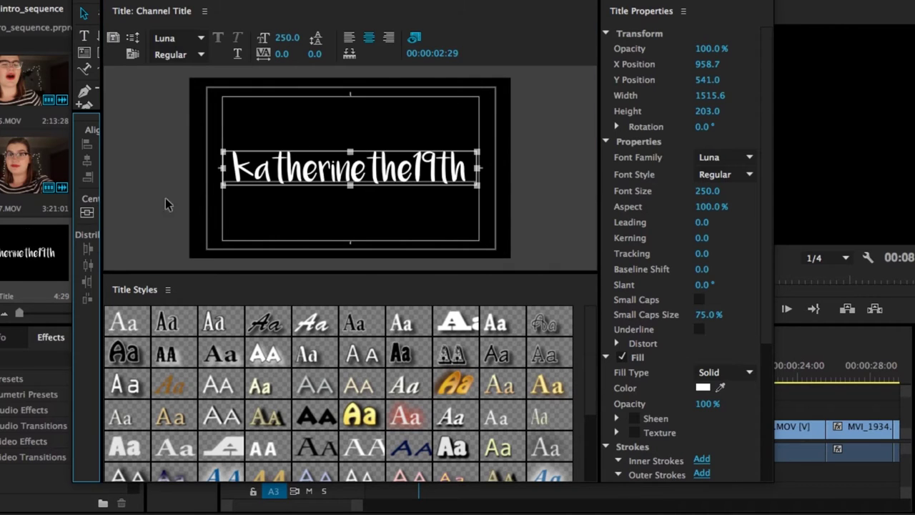
click(184, 148)
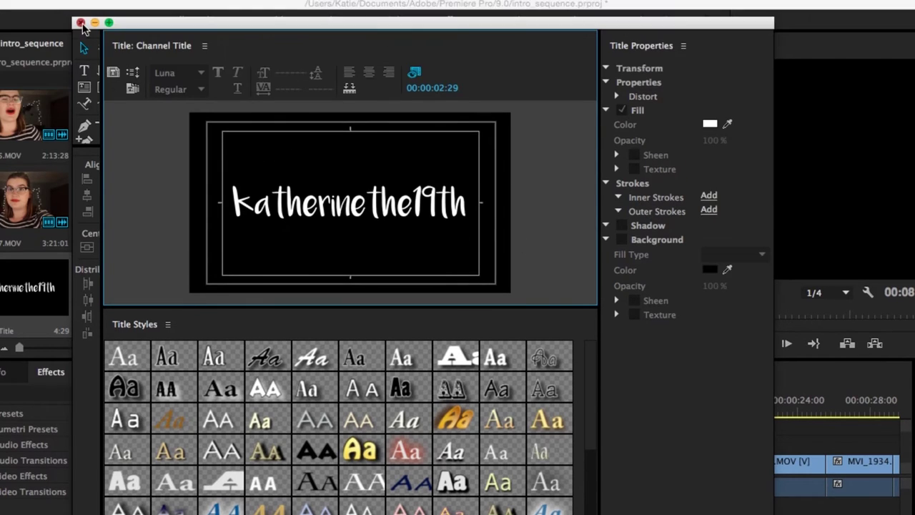
- Place Channel Title on V1 after the opening clip (02:22–07:20) and play the sequence from the start
key(super+w)
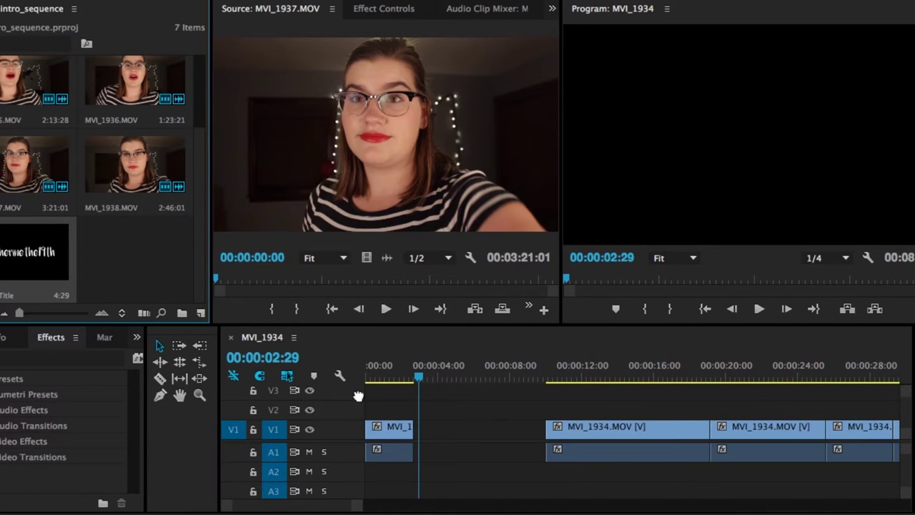
drag(358, 396, 416, 429)
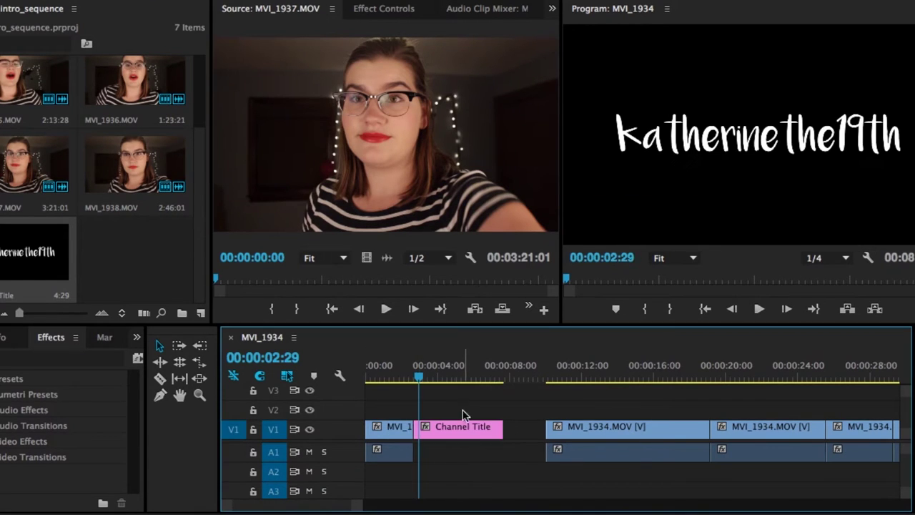
key(=)
key(=)
key(=)
click(456, 358)
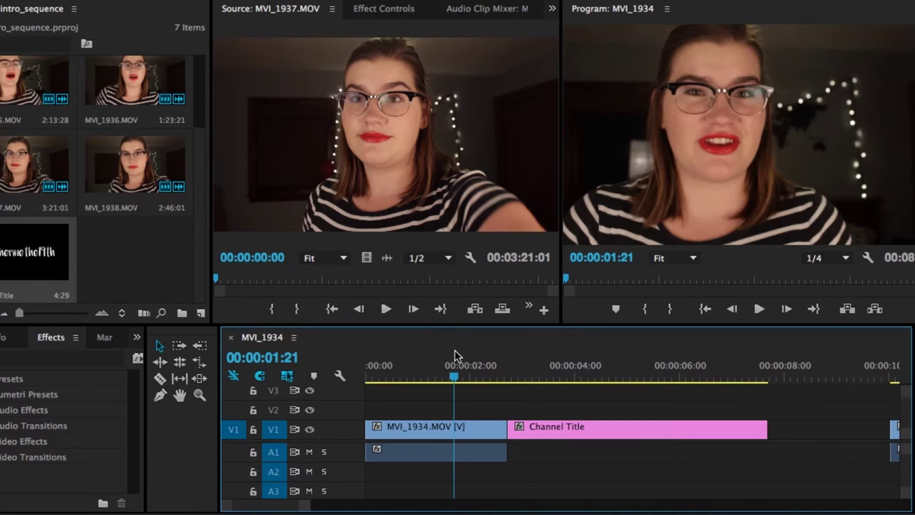
drag(460, 376, 327, 377)
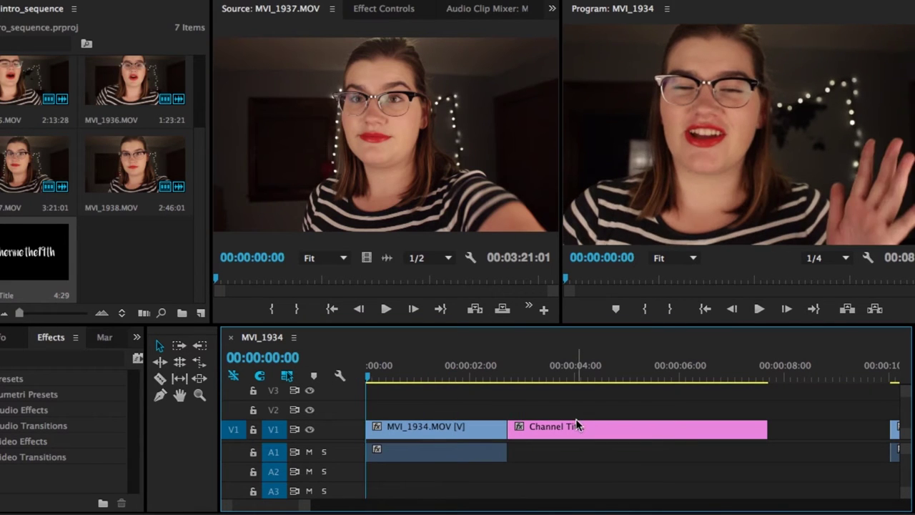
key(space)
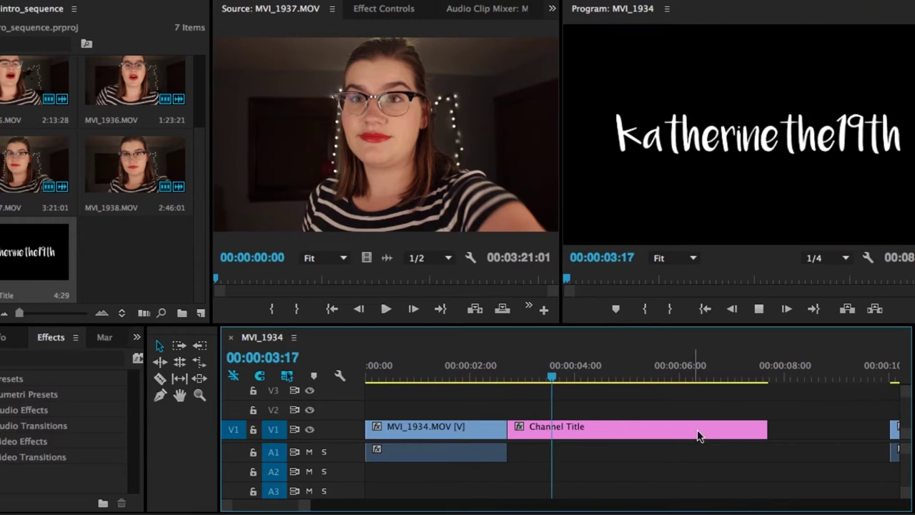
key(space)
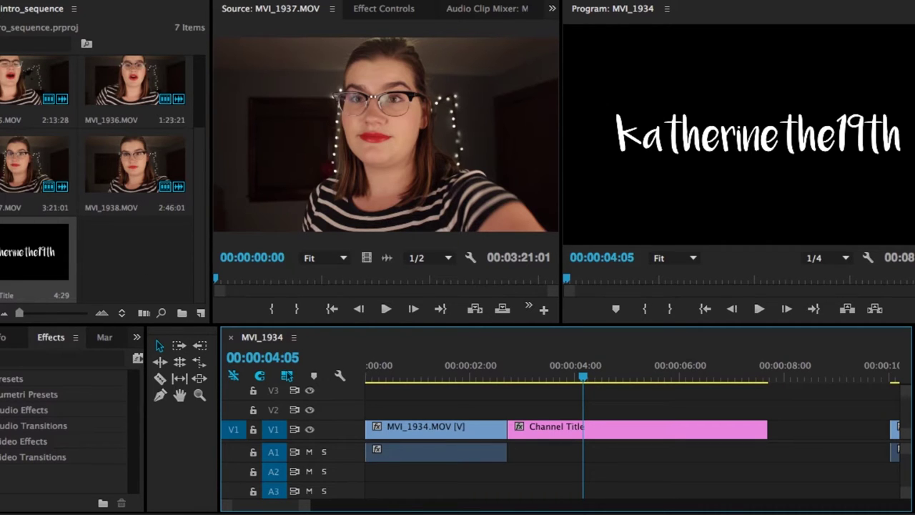
click(33, 457)
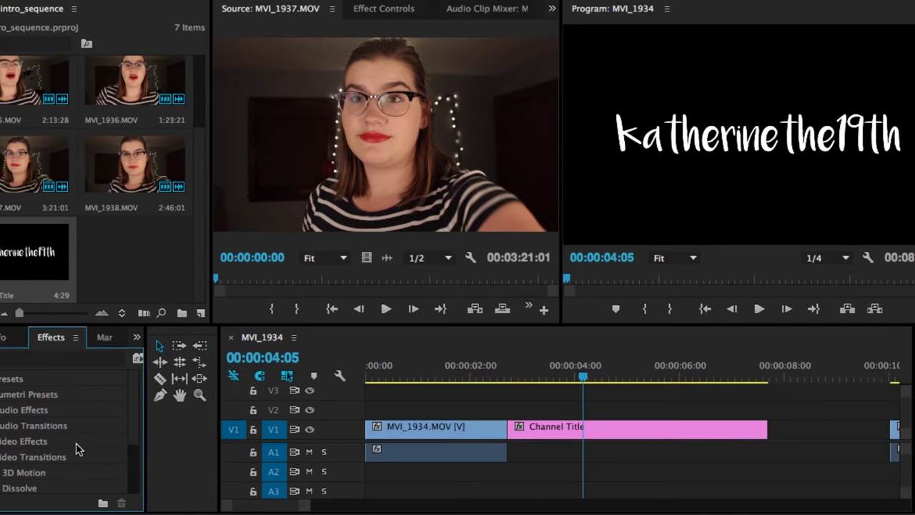
scroll(78, 449, down, 3)
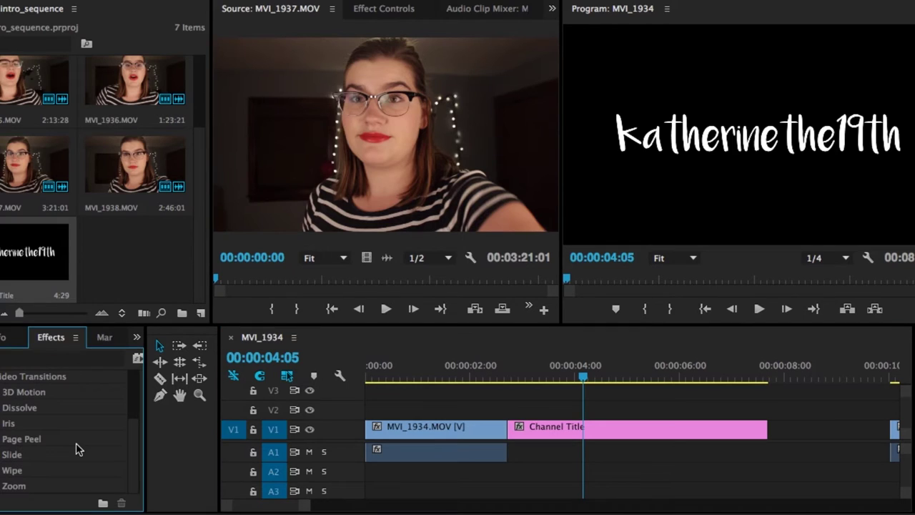
- Add a Wipe transition to the start of Channel Title and play it back
click(29, 470)
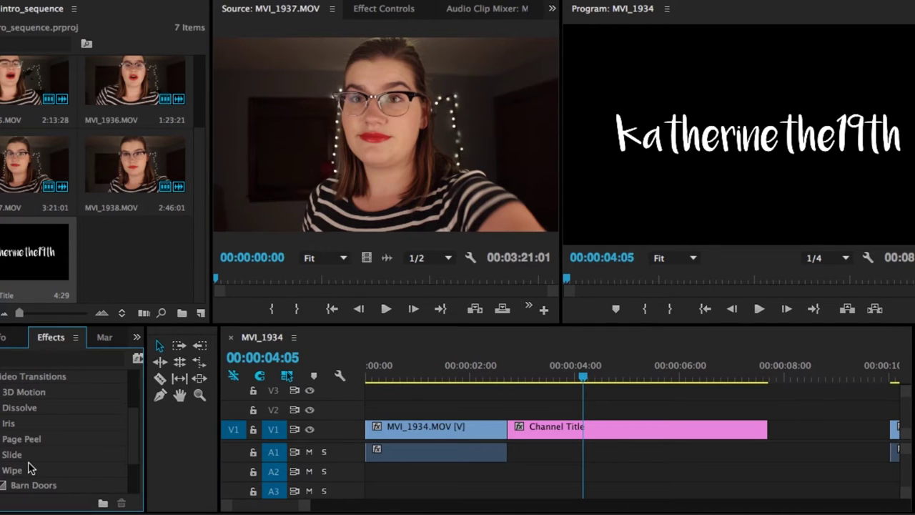
scroll(28, 467, down, 1)
drag(22, 470, 528, 427)
click(494, 374)
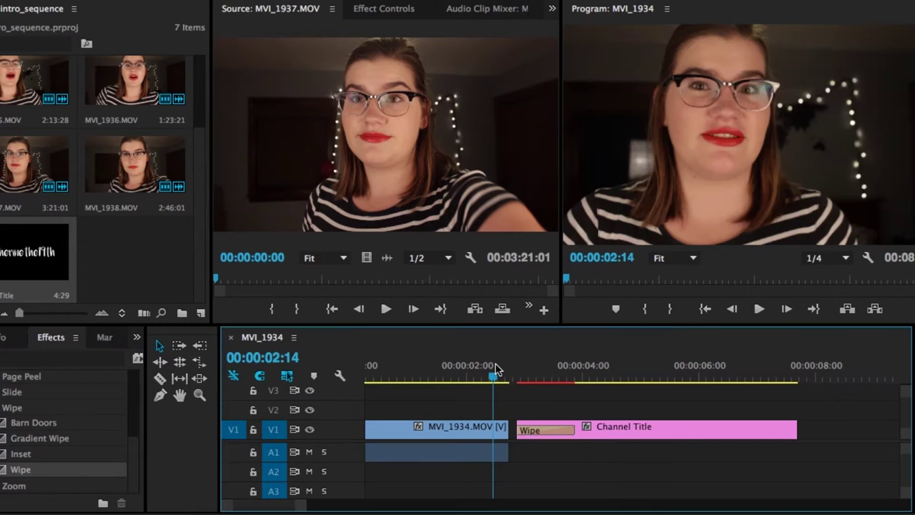
key(space)
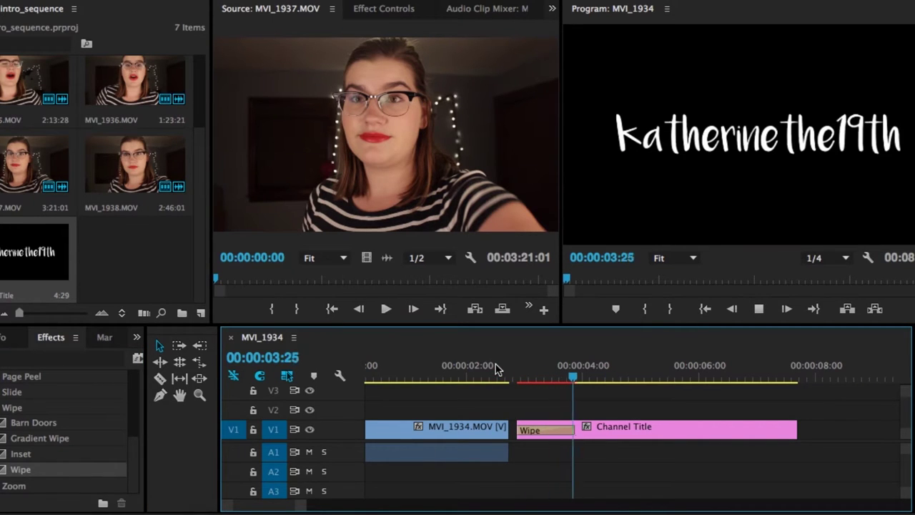
key(space)
- Ripple Delete the empty gap after the title and replay the title transition
key(minus)
key(minus)
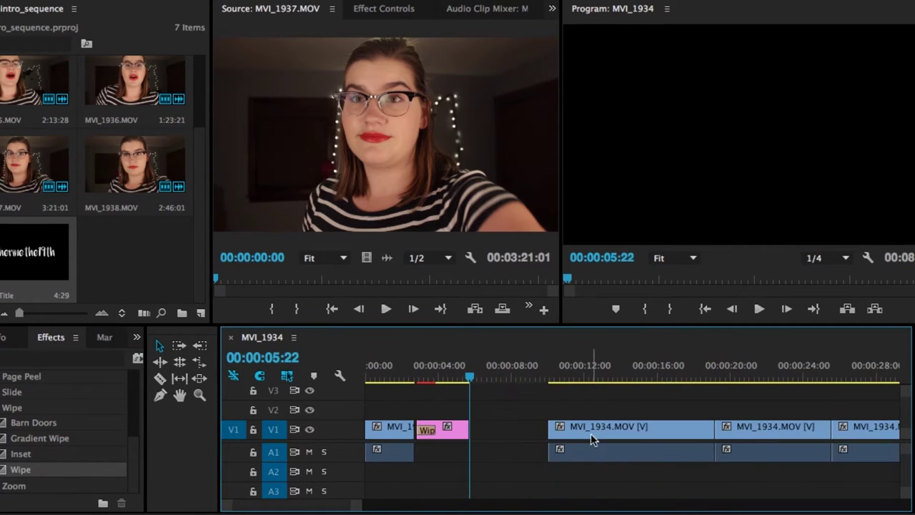
click(501, 437)
right_click(496, 433)
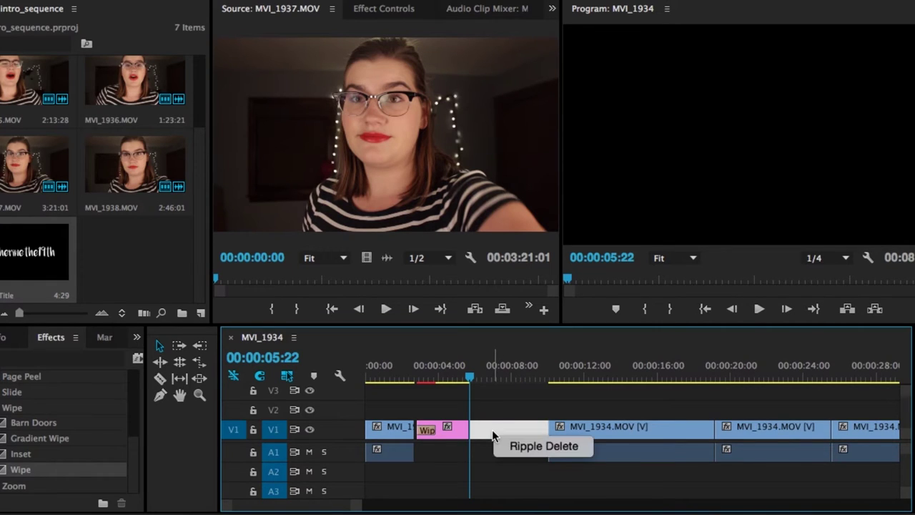
click(529, 447)
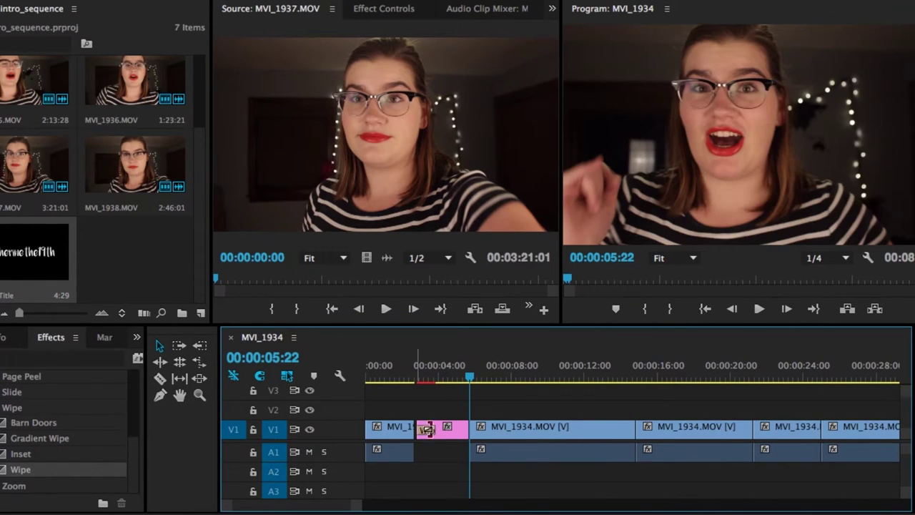
click(420, 363)
click(413, 364)
key(space)
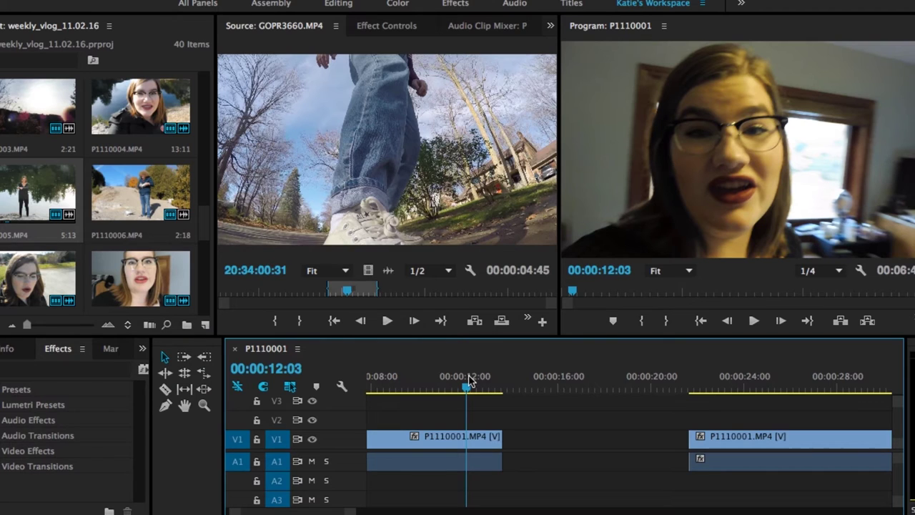
- Play the vlog sequence from about 00:00:09:08 to 00:00:13:05
click(404, 378)
key(space)
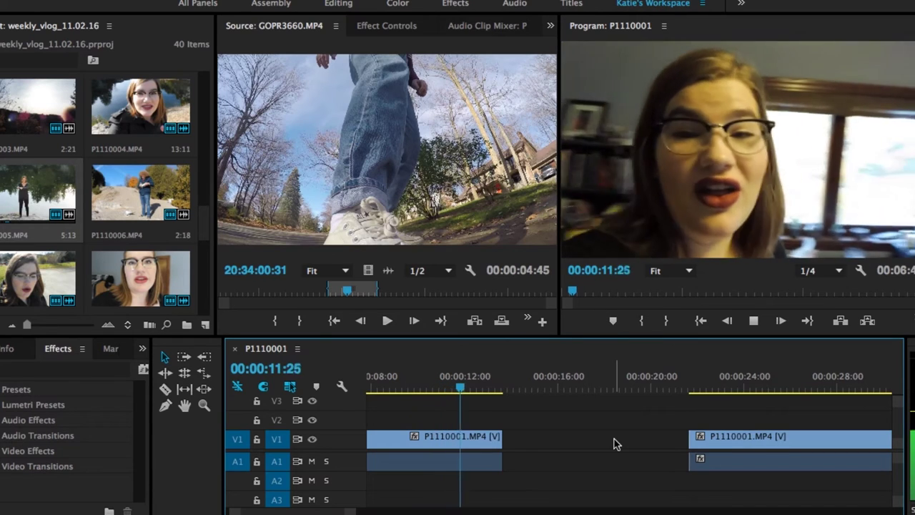
key(space)
- Load GOPR3660.MP4 into the Source monitor and set it to drag video only
scroll(511, 394, up, 3)
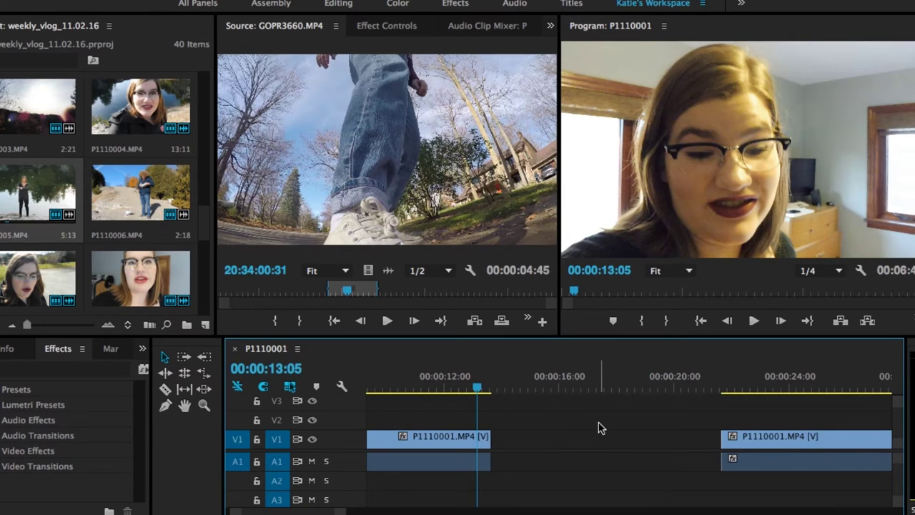
scroll(601, 428, down, 2)
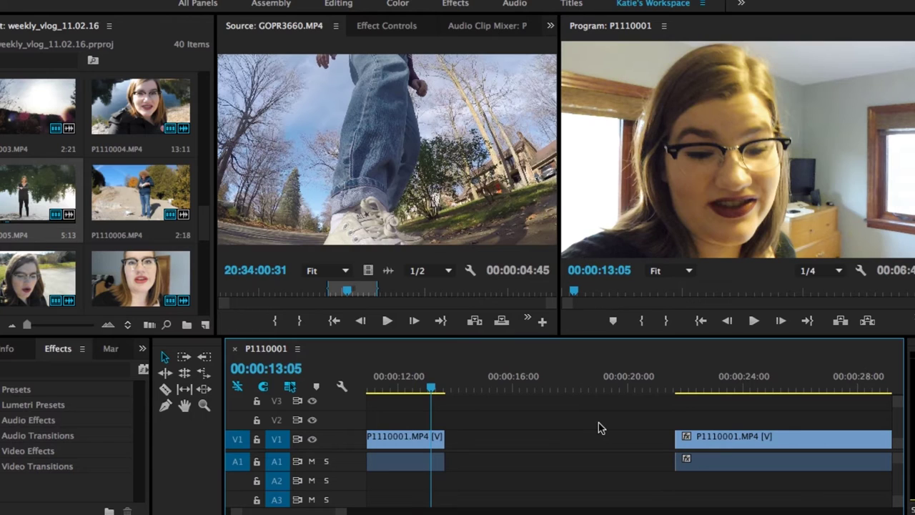
scroll(131, 162, up, 10)
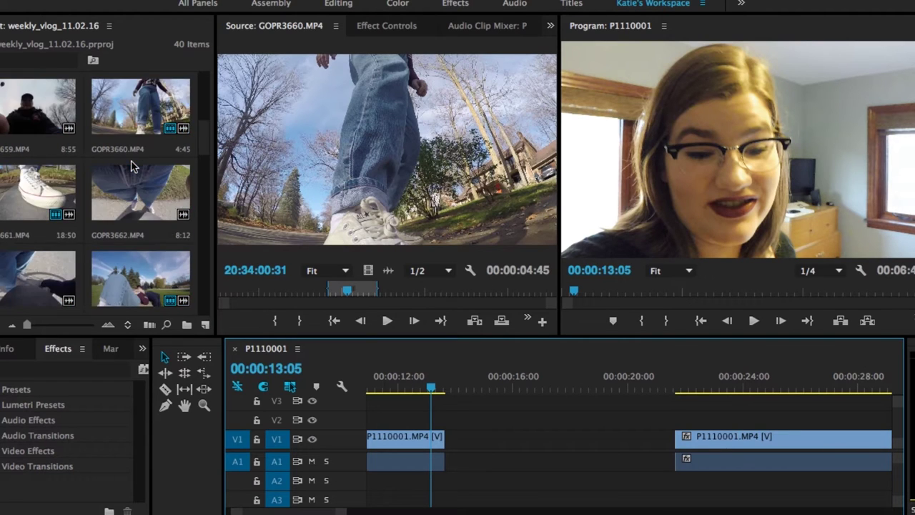
scroll(130, 166, down, 3)
click(145, 123)
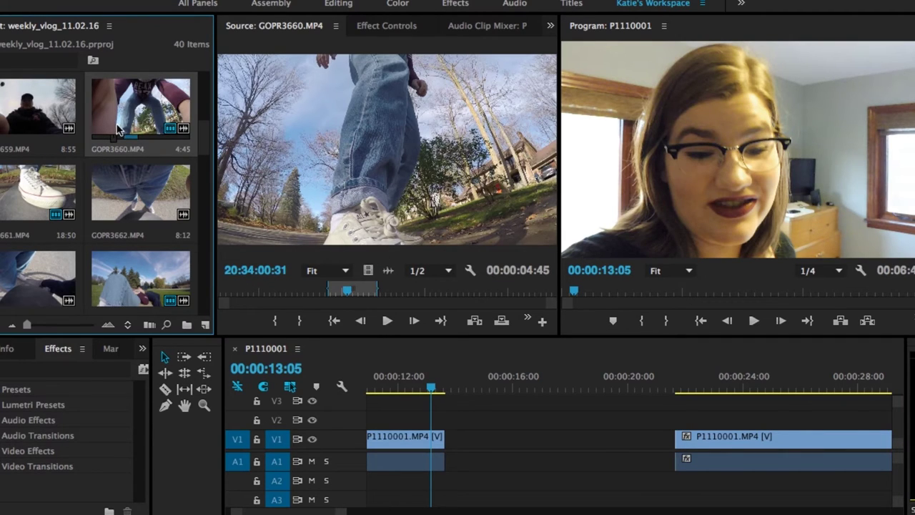
click(367, 269)
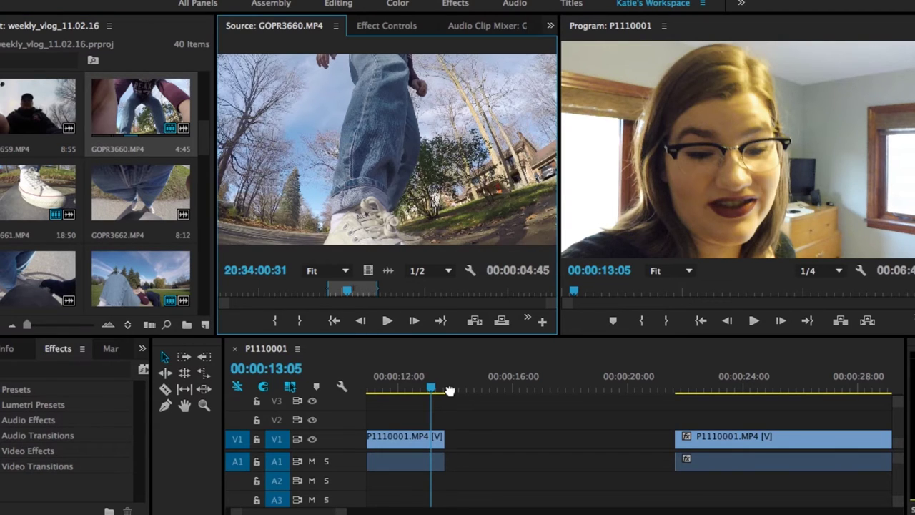
- Drop GOPR3660's video into the gap after the first P1110001 clip and play it
drag(450, 391, 497, 433)
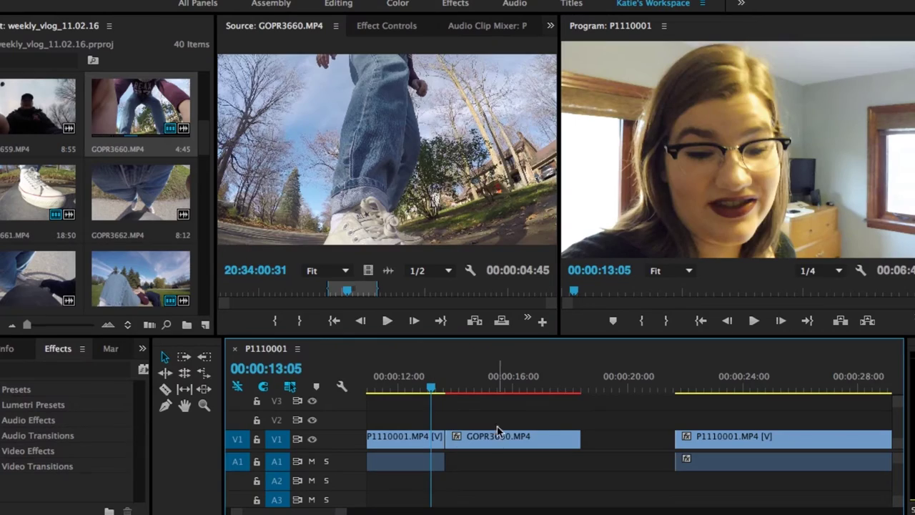
key(space)
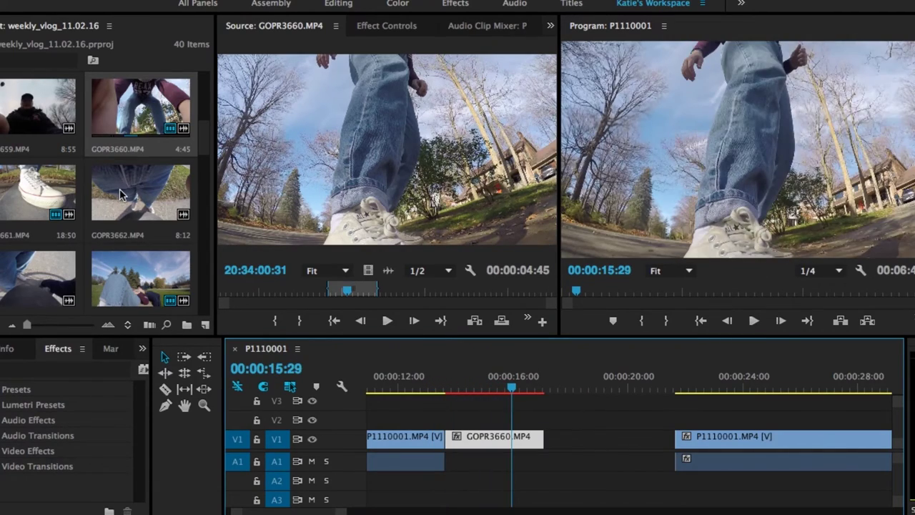
scroll(119, 188, down, 3)
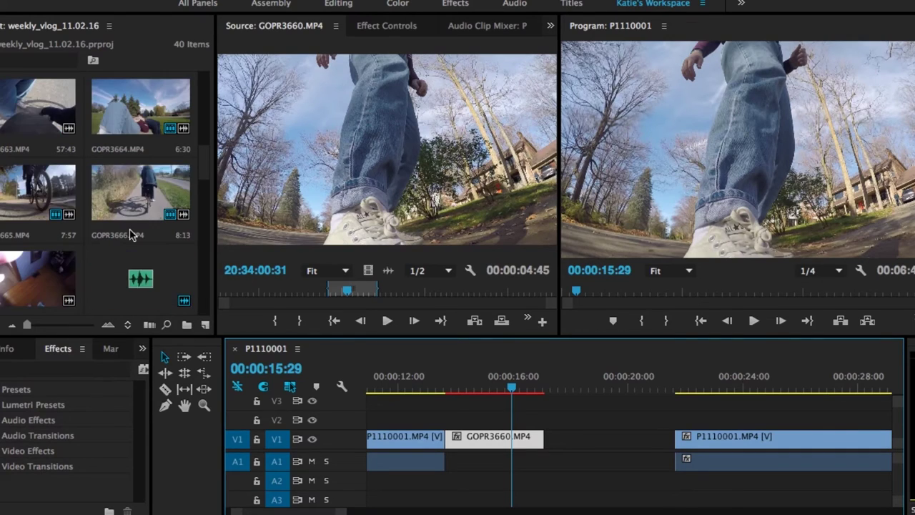
scroll(131, 235, down, 5)
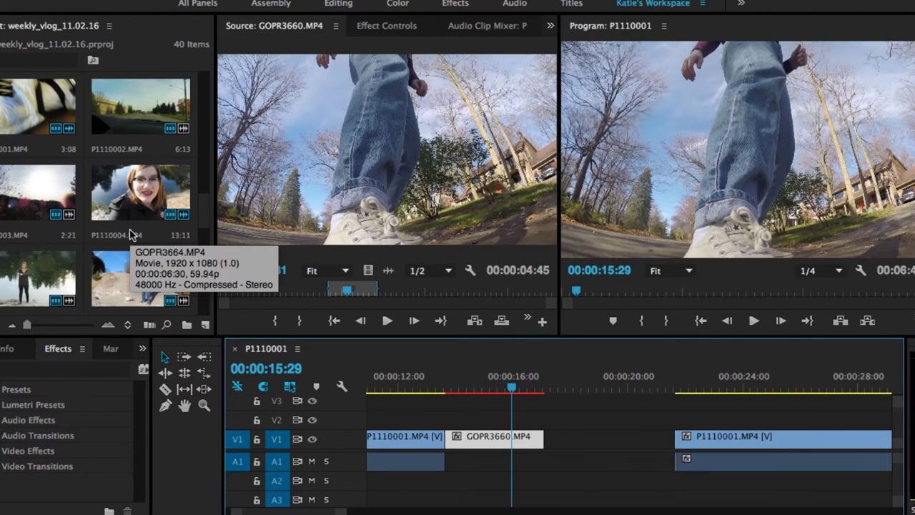
- Load the P1110005 smoke clip and place it on V1 right after GOPR3660
click(31, 272)
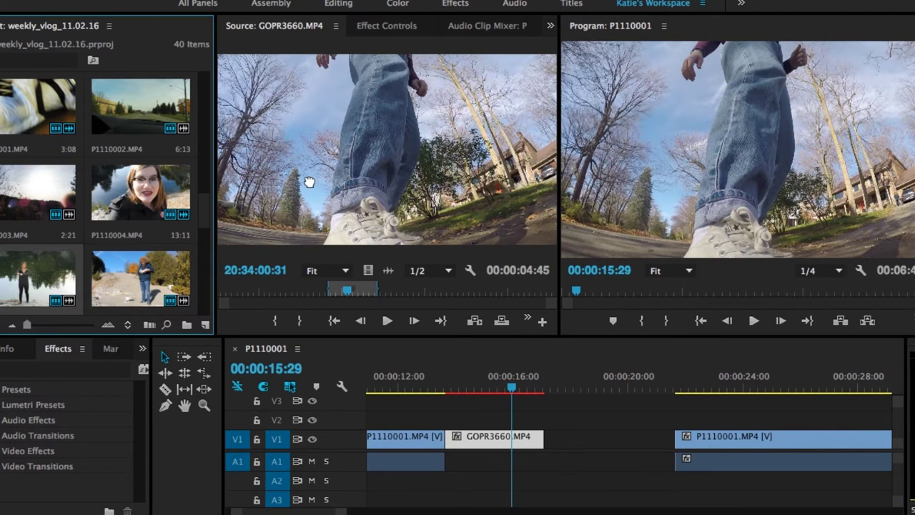
drag(309, 182, 310, 185)
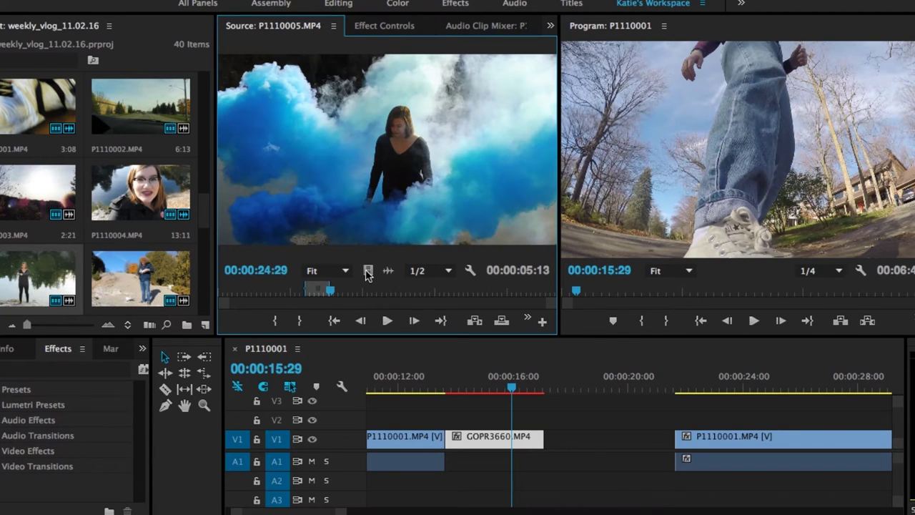
drag(510, 400, 549, 419)
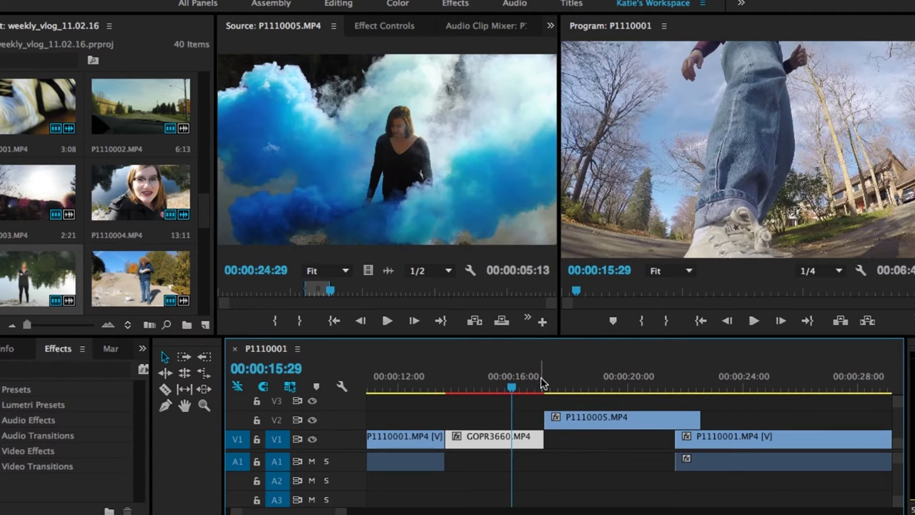
click(540, 386)
key(space)
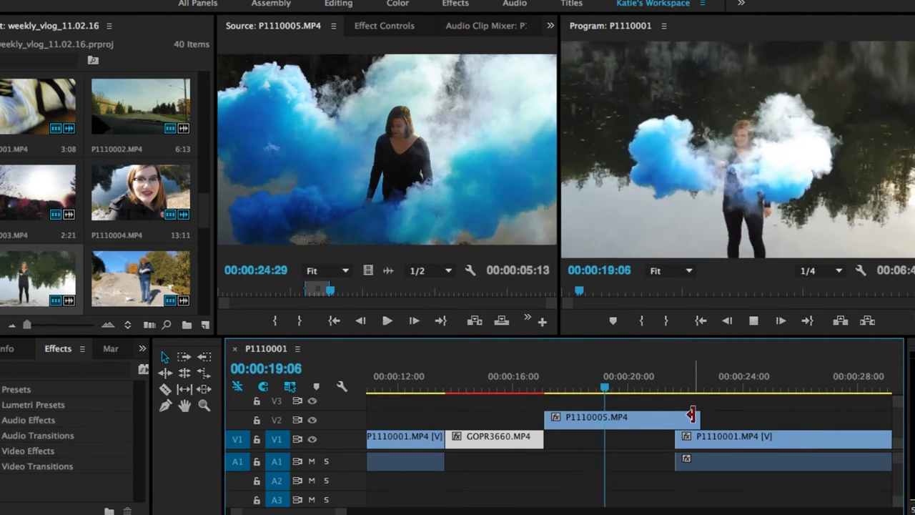
drag(691, 410, 600, 437)
click(508, 386)
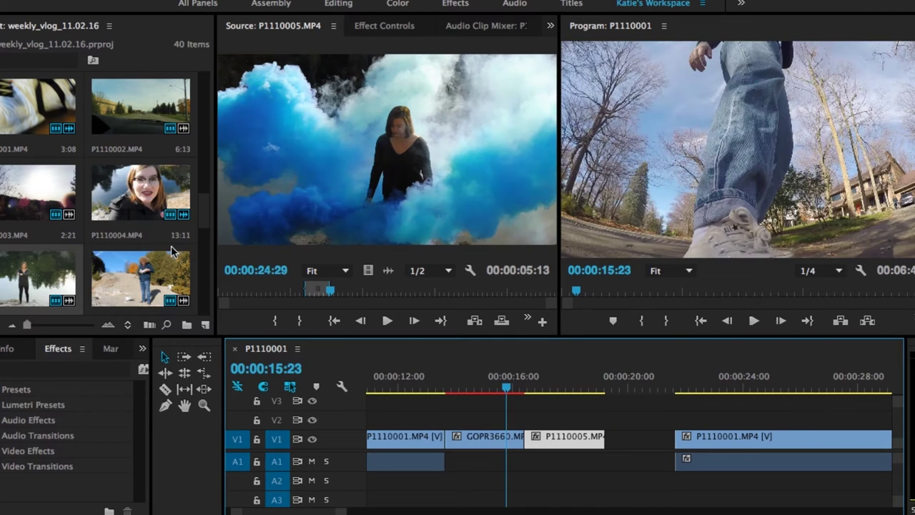
- Load the P1110004 lakeside clip, scrub to its usable part, and review the edit
drag(138, 208, 297, 200)
drag(348, 288, 259, 282)
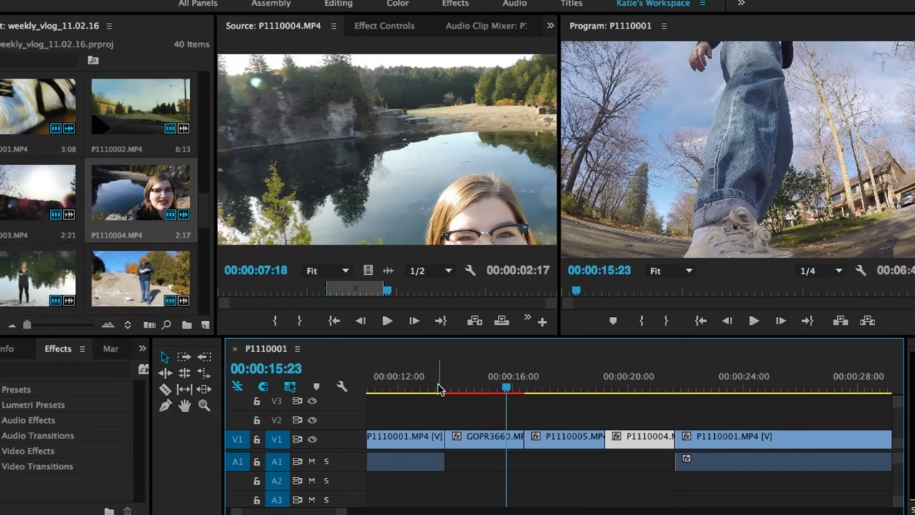
click(439, 388)
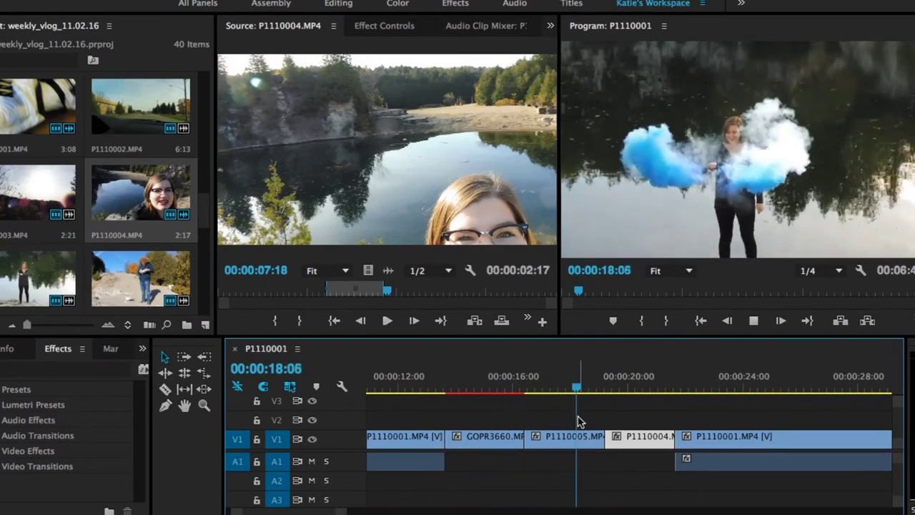
key(space)
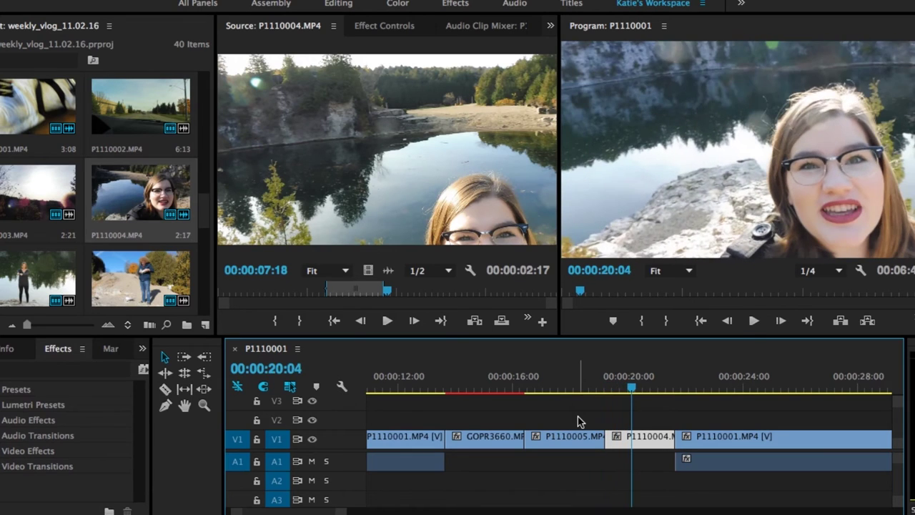
- Place JJD - Adventure.mp3 on A2 starting at 00:00:13:15 beneath the intro clips
click(441, 387)
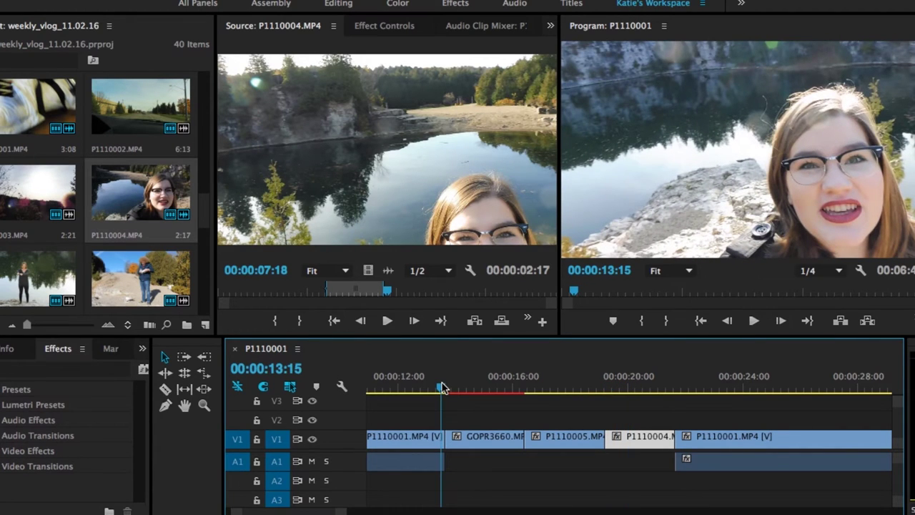
scroll(156, 138, down, 10)
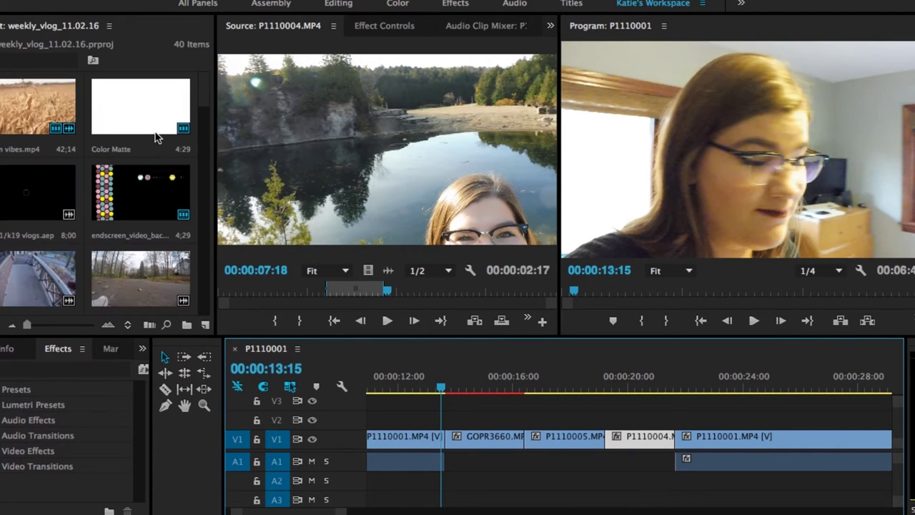
scroll(156, 137, down, 15)
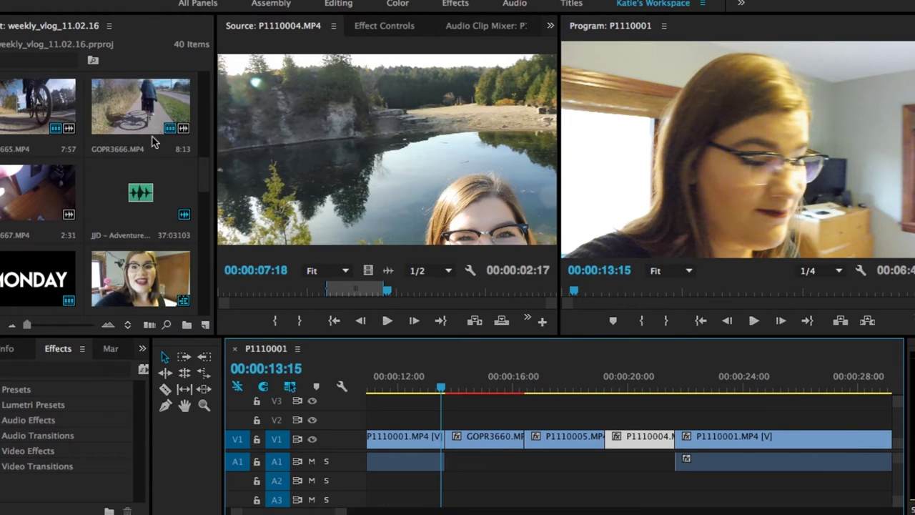
double_click(140, 213)
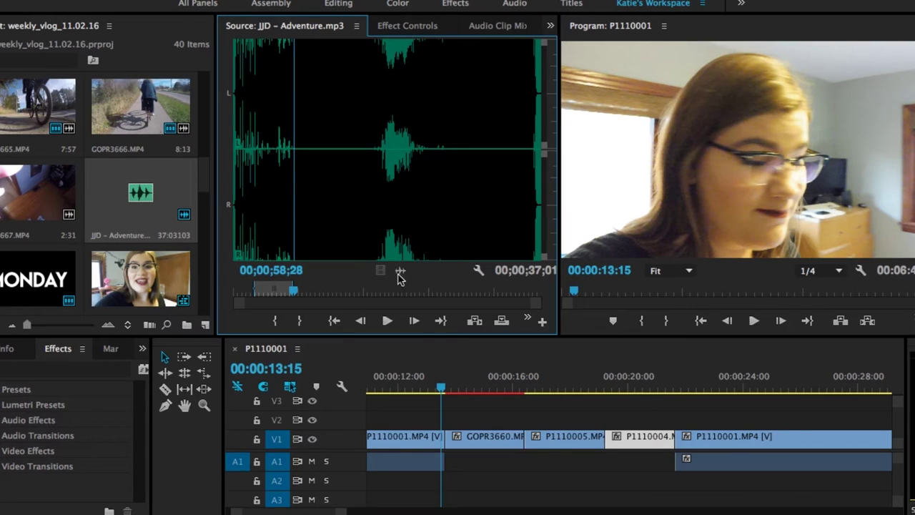
drag(401, 272, 415, 481)
scroll(124, 211, down, 6)
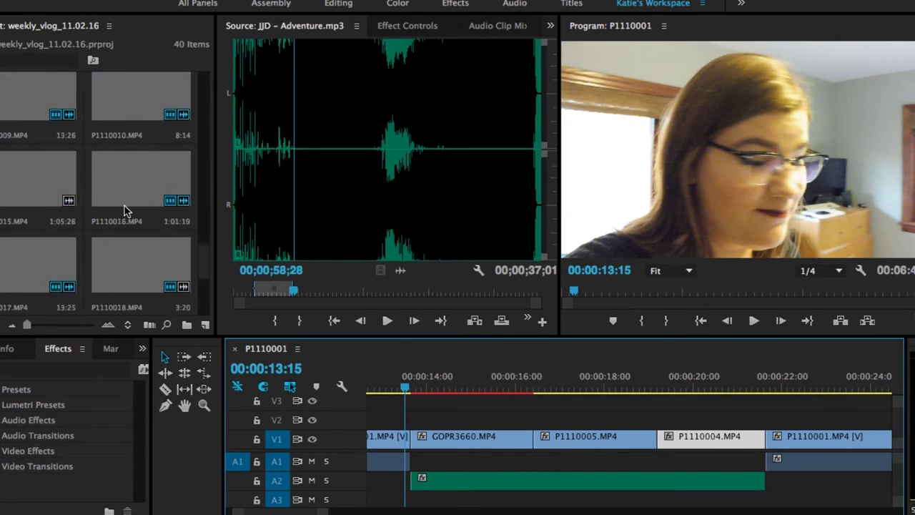
scroll(125, 211, up, 5)
scroll(158, 236, down, 2)
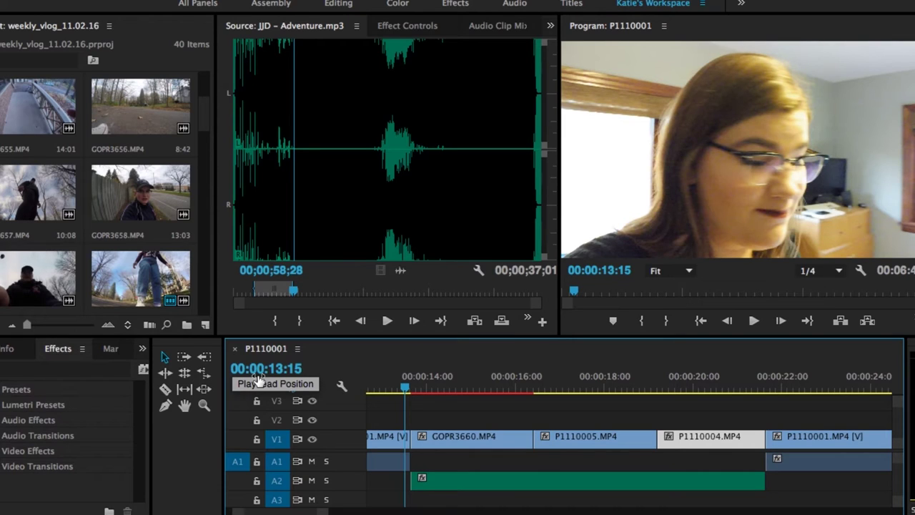
- Create a white 1920x1080 Color Matte with its default name
click(206, 326)
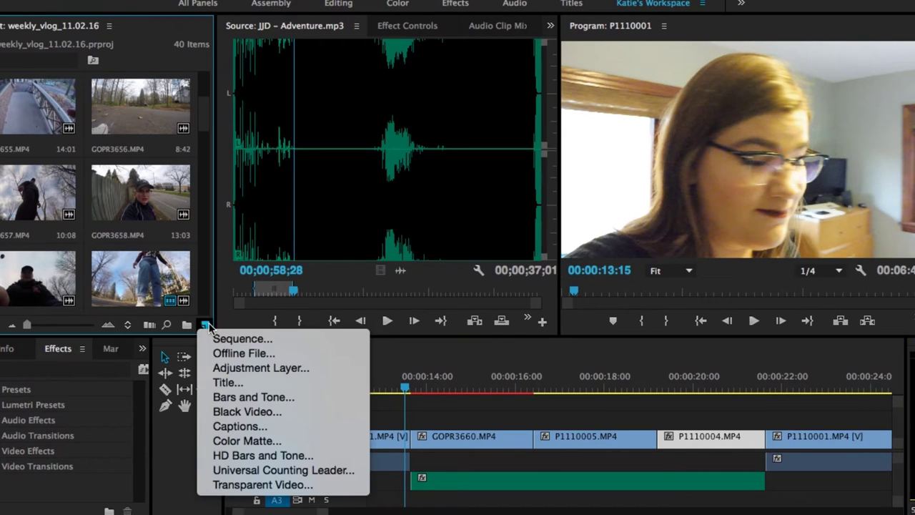
click(261, 441)
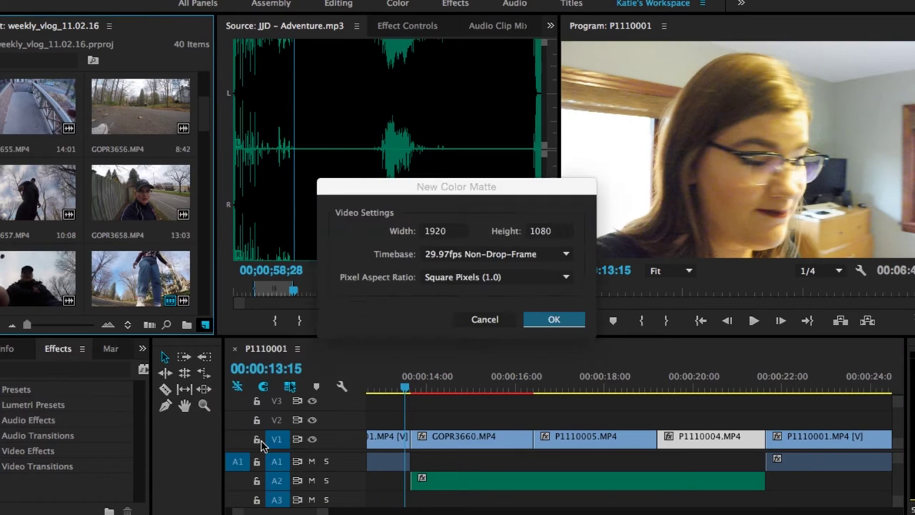
click(551, 319)
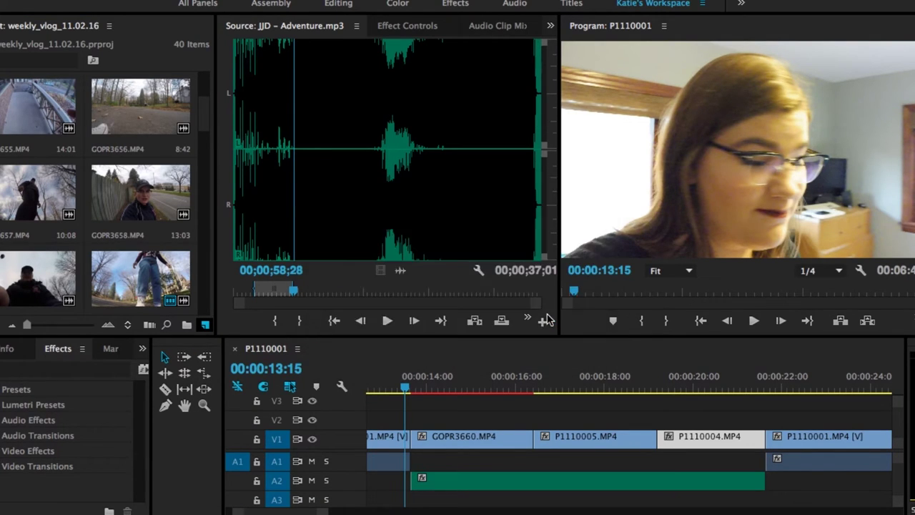
drag(372, 246, 280, 296)
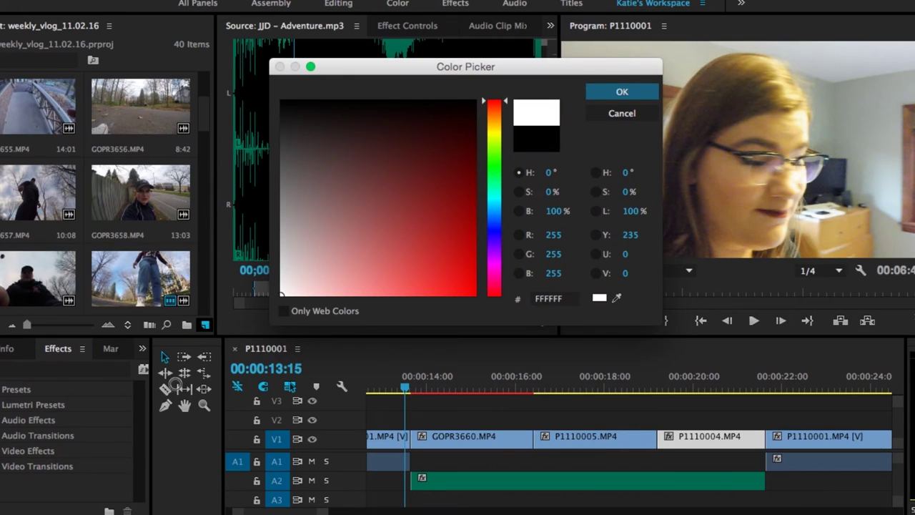
click(617, 95)
click(480, 290)
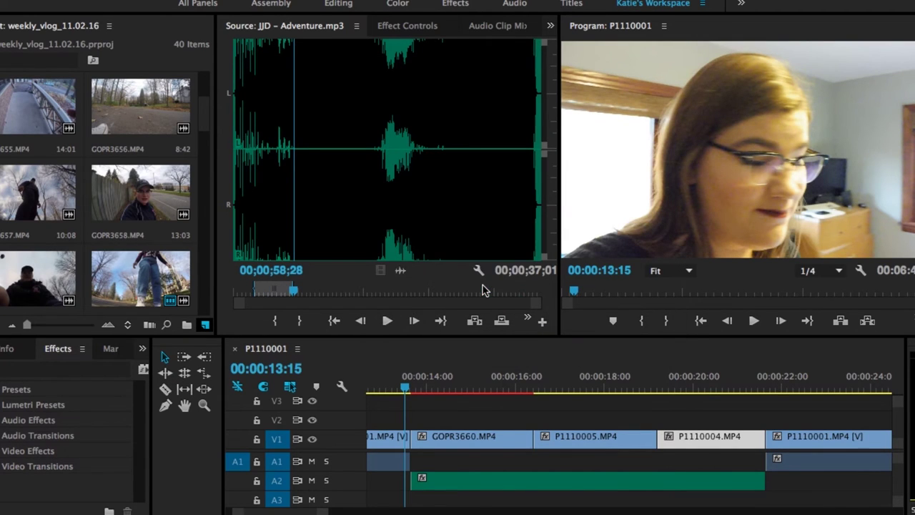
- Lay the matte on V2 over the GOPR3660–P1110004 stretch and expand its Opacity settings
scroll(140, 241, up, 5)
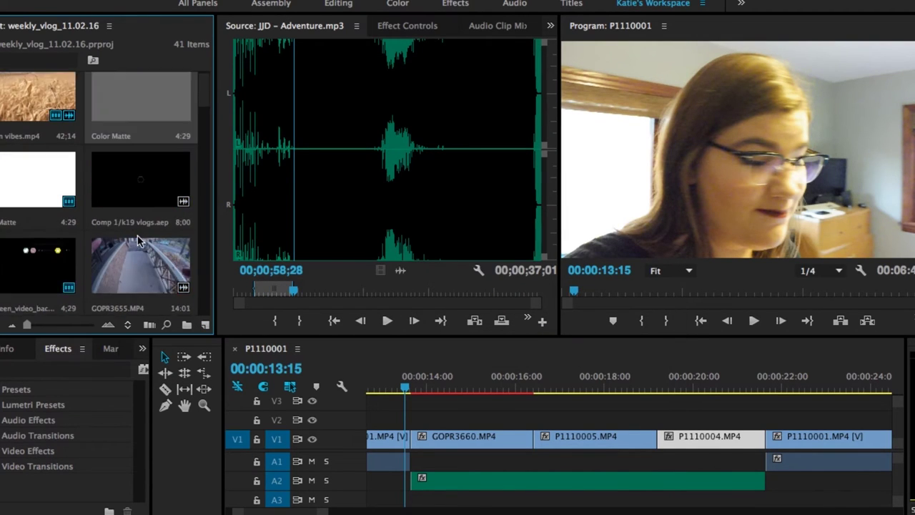
drag(20, 192, 765, 418)
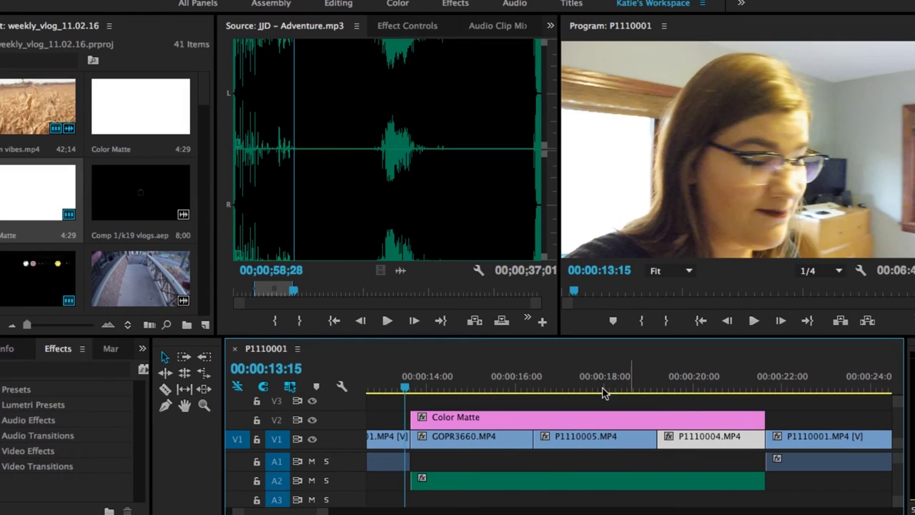
click(475, 381)
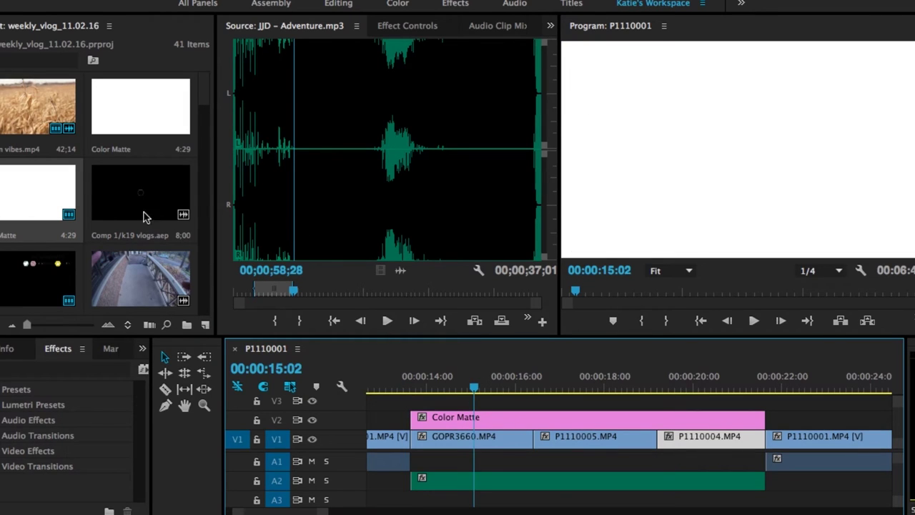
scroll(120, 203, down, 5)
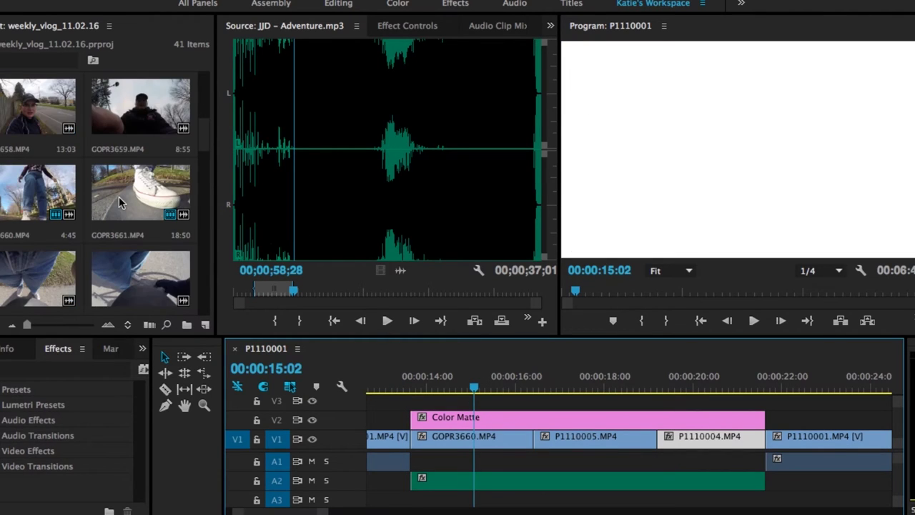
click(500, 418)
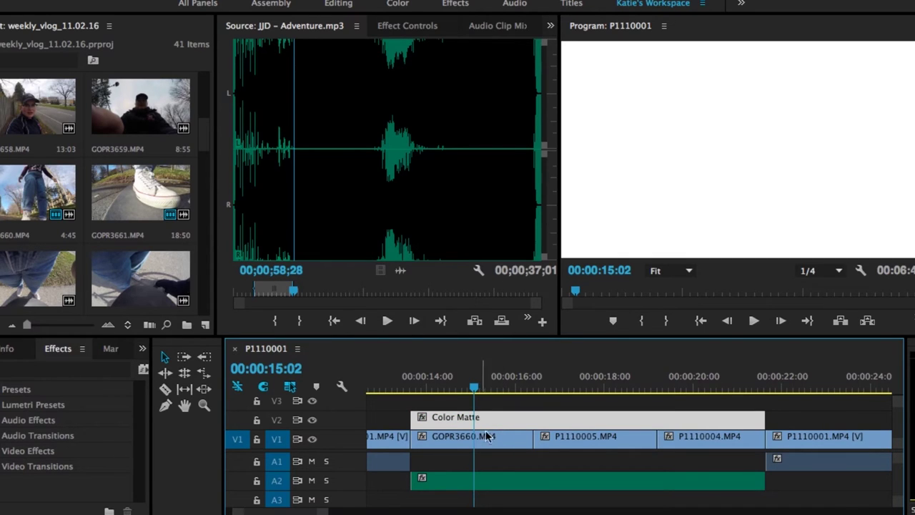
click(500, 436)
click(496, 415)
click(397, 25)
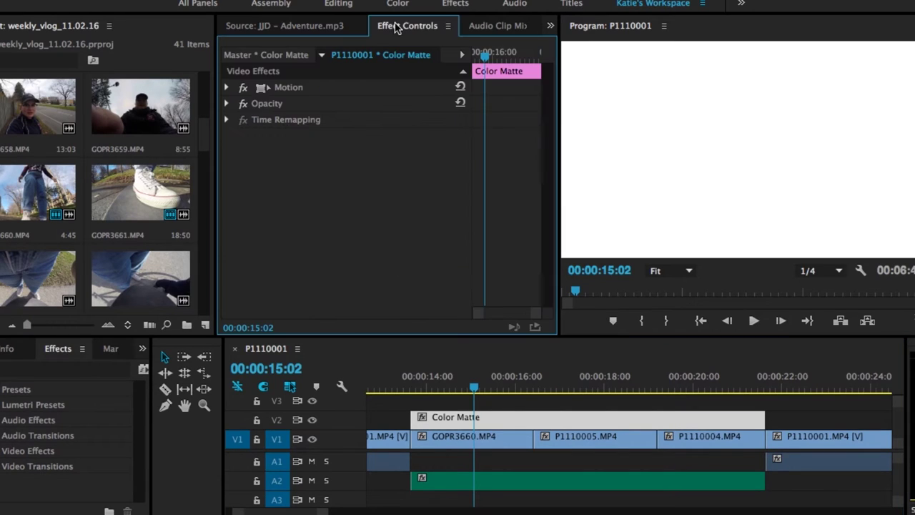
click(227, 104)
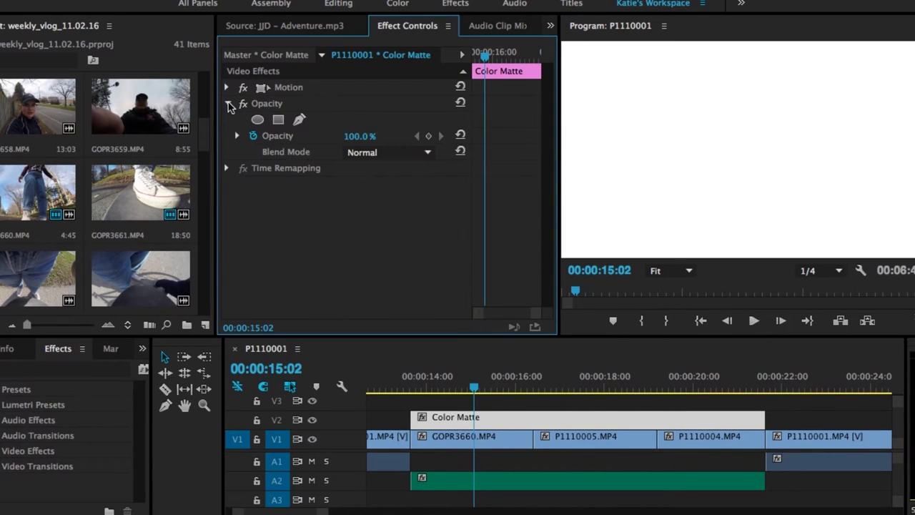
- Set the Color Matte's opacity to 40%
click(361, 135)
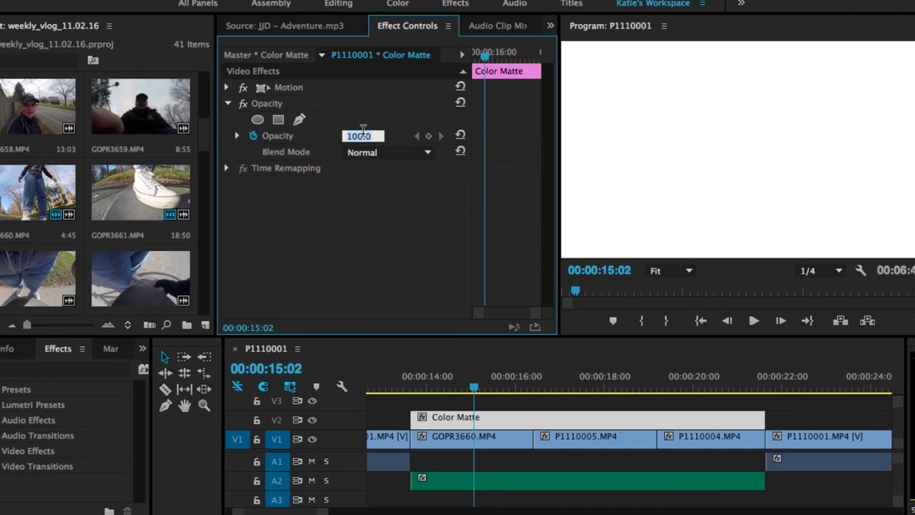
text(40)
key(Return)
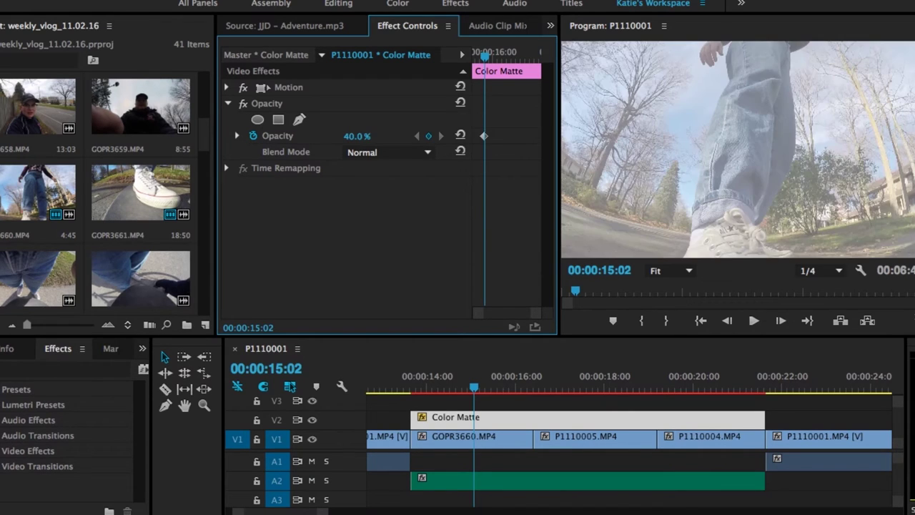
- Preview the matte over the footage from its start, then bring up the New Item list
click(290, 27)
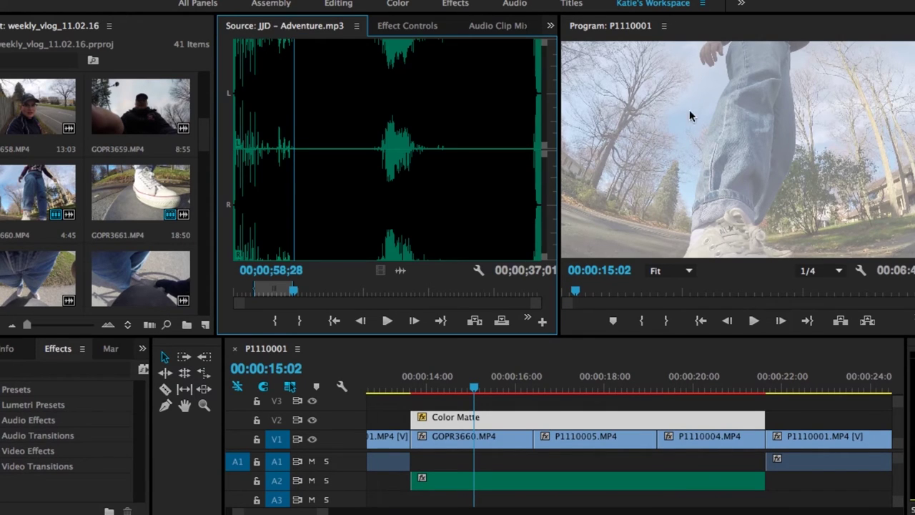
click(420, 386)
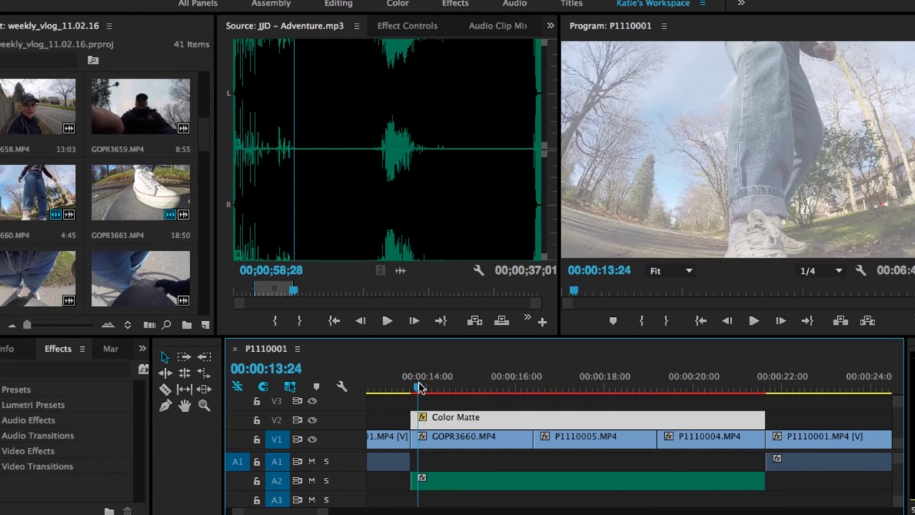
key(space)
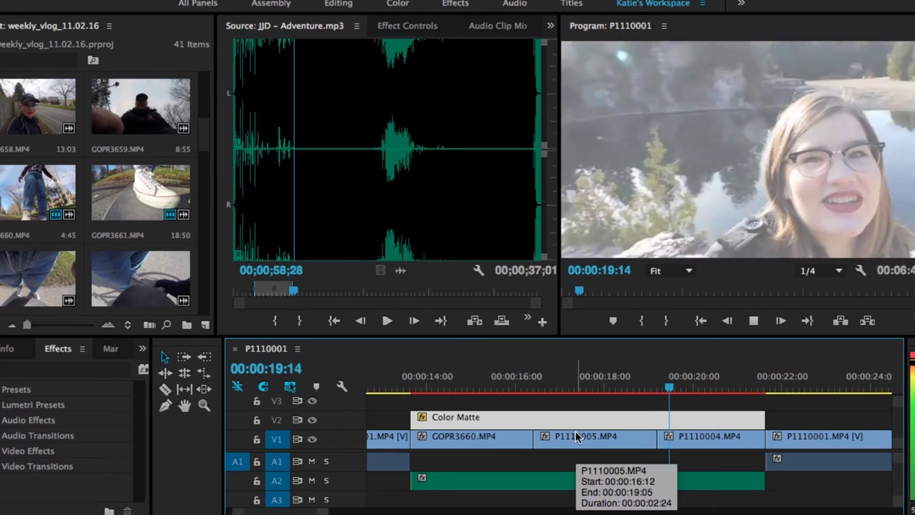
key(space)
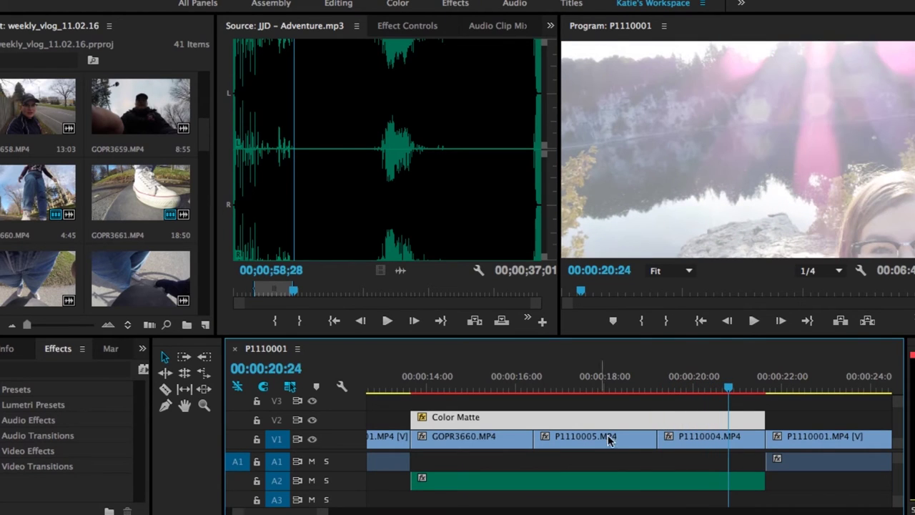
click(412, 379)
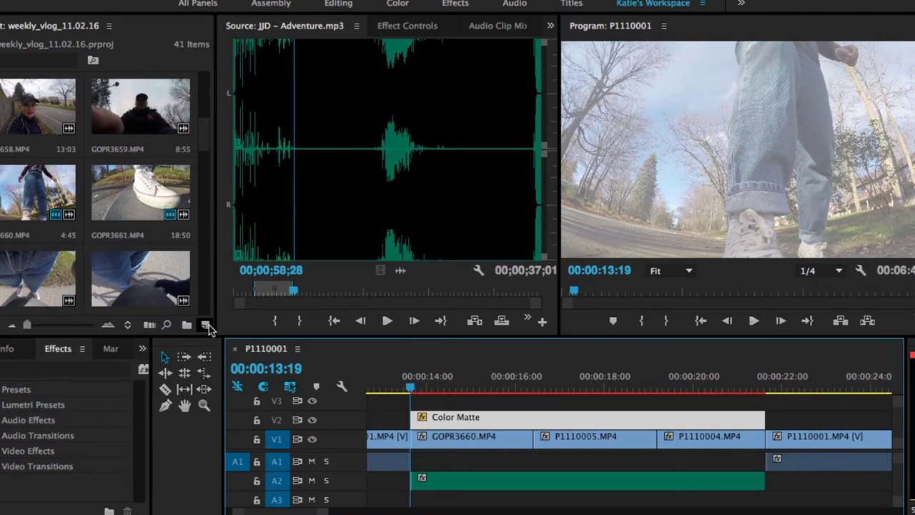
click(206, 326)
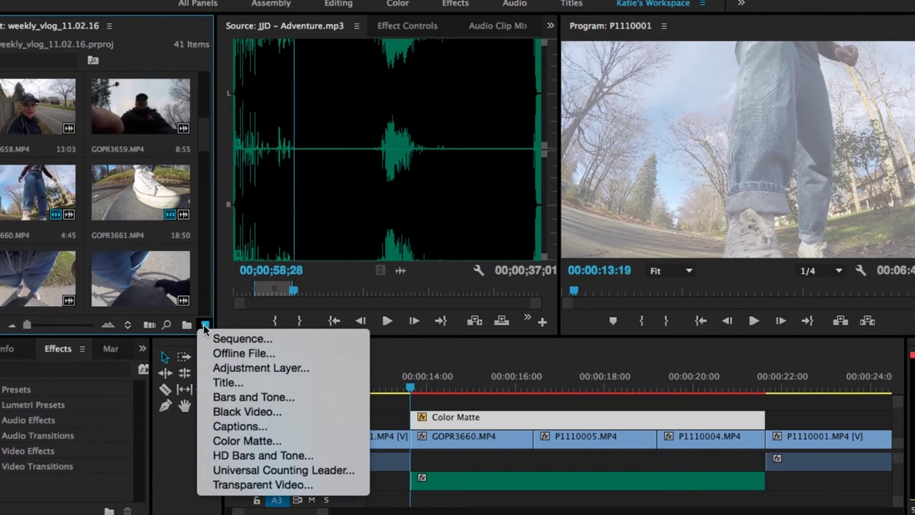
- Create a new title named 'channel title' with a text box for the channel name
click(233, 382)
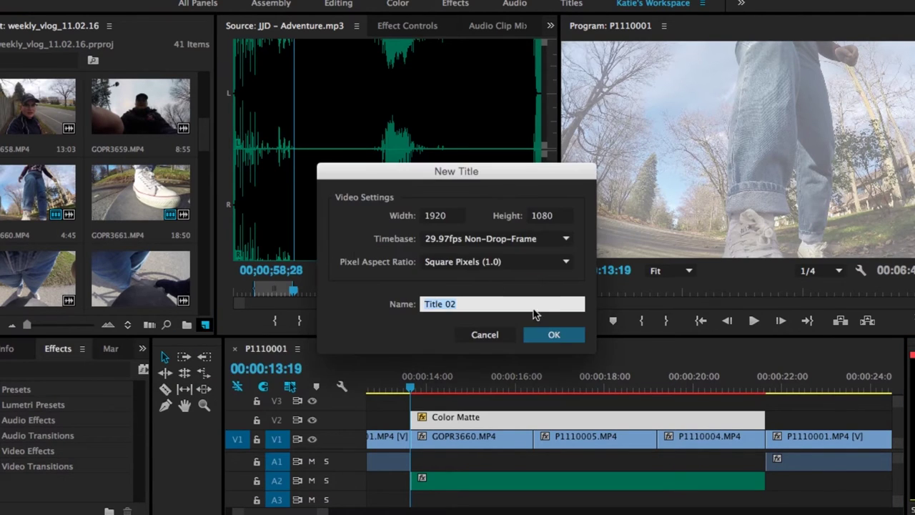
text(channel title)
click(553, 334)
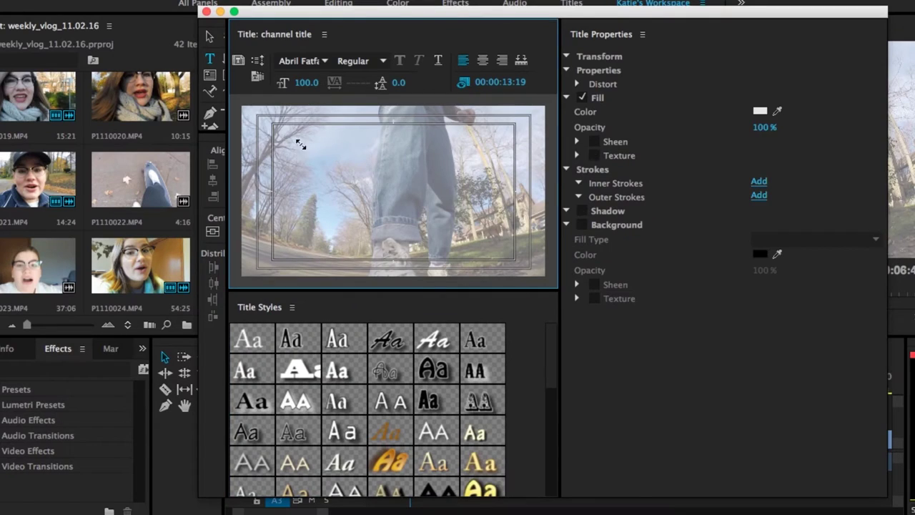
drag(275, 123, 512, 259)
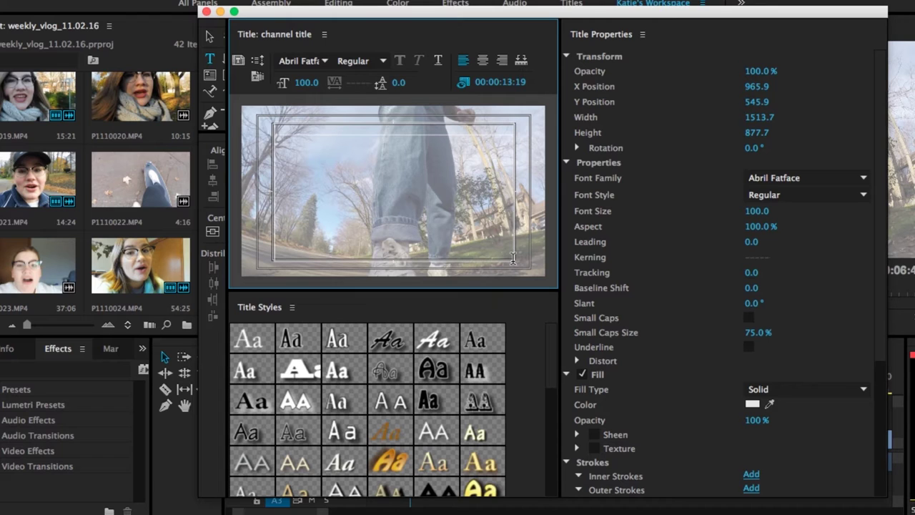
drag(513, 259, 512, 259)
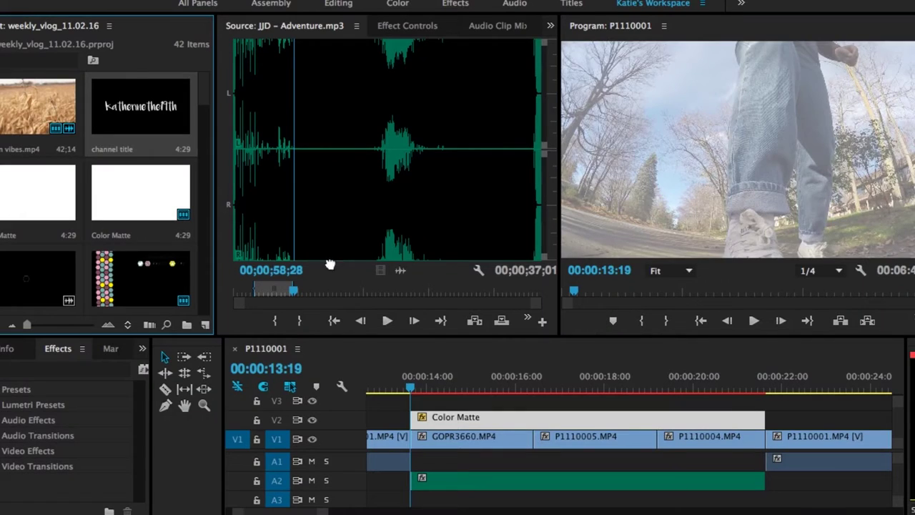
- Place the channel title on V3 above the Color Matte and stretch it to the matte's length
drag(330, 265, 418, 420)
drag(630, 399, 765, 397)
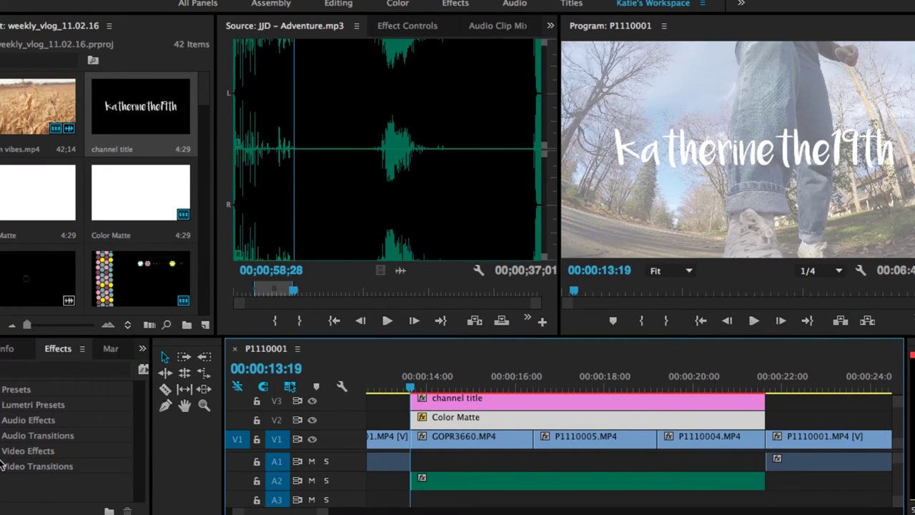
click(25, 466)
- Add a Wipe transition to the channel title's start and play it back
scroll(26, 462, down, 2)
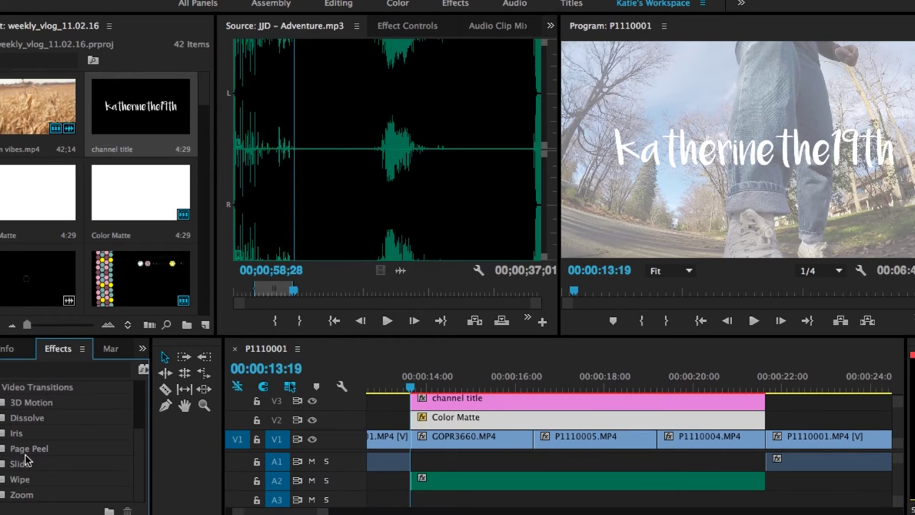
click(4, 480)
scroll(4, 482, down, 2)
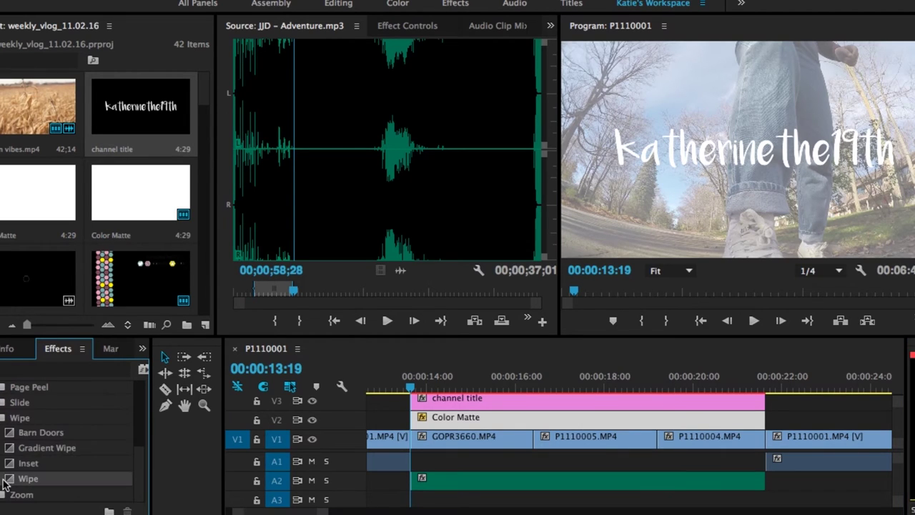
drag(9, 481, 417, 402)
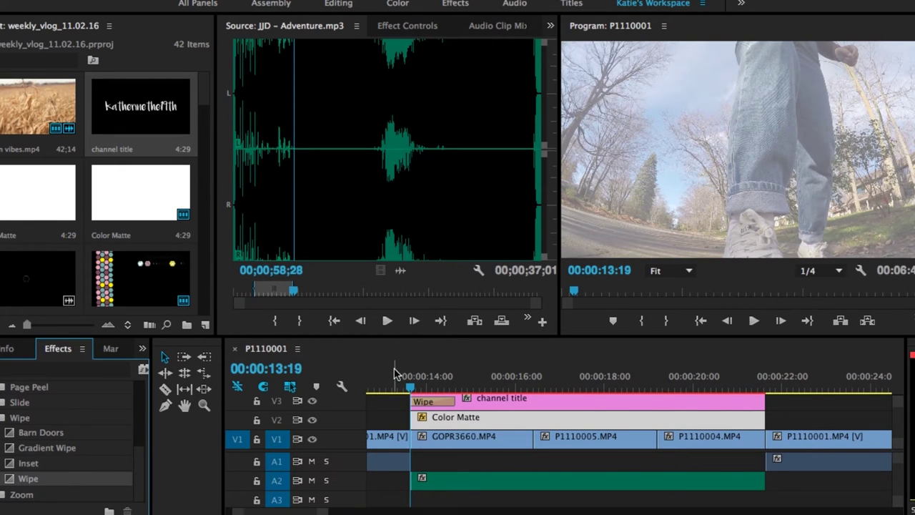
click(394, 373)
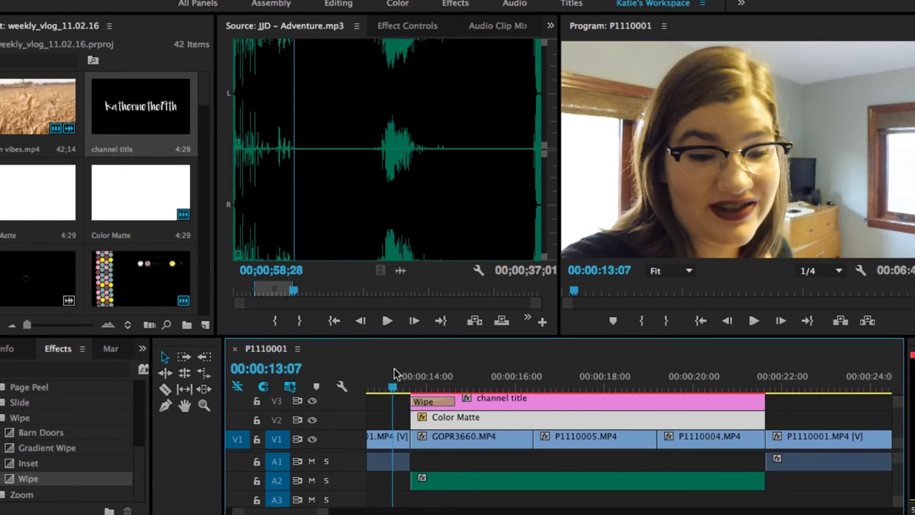
key(space)
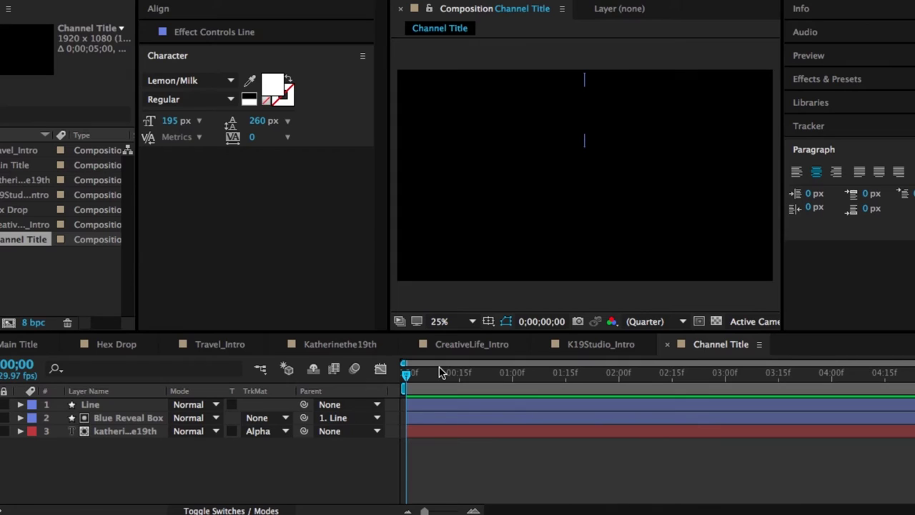
- Preview the finished line-reveal animation in the Channel Title composition
click(414, 379)
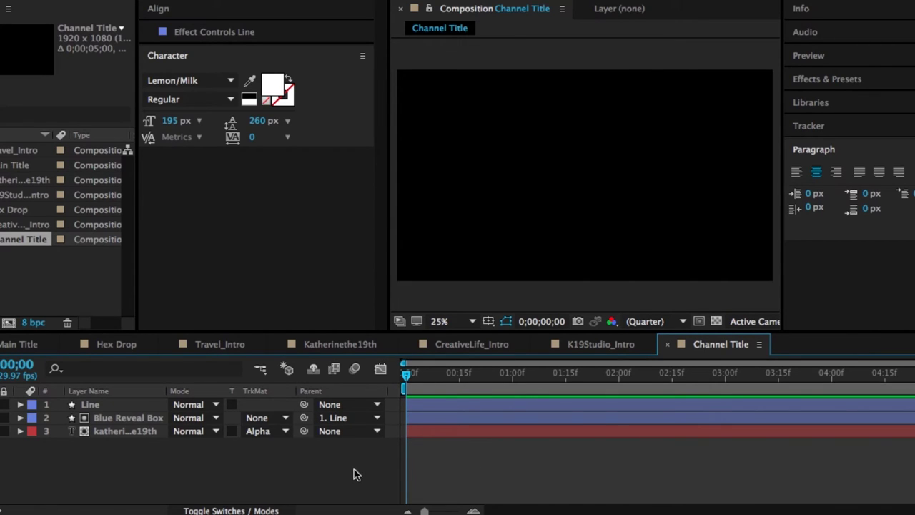
key(space)
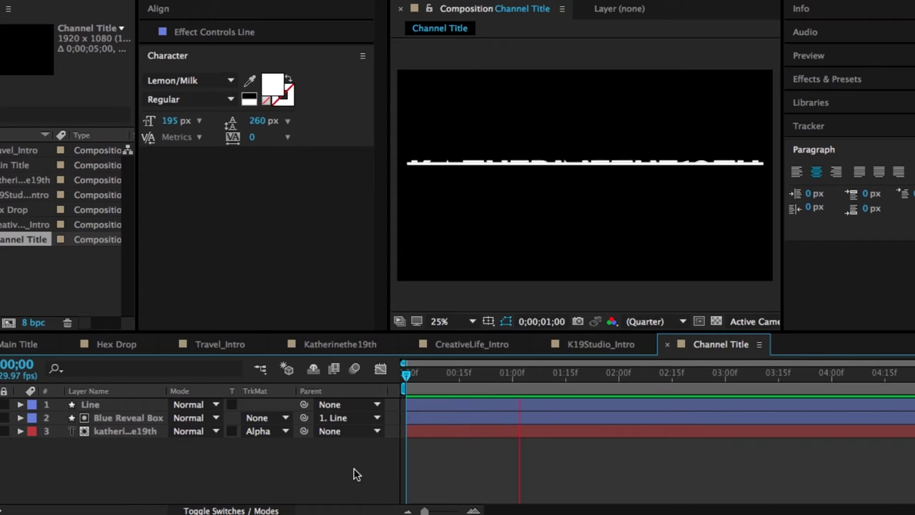
key(space)
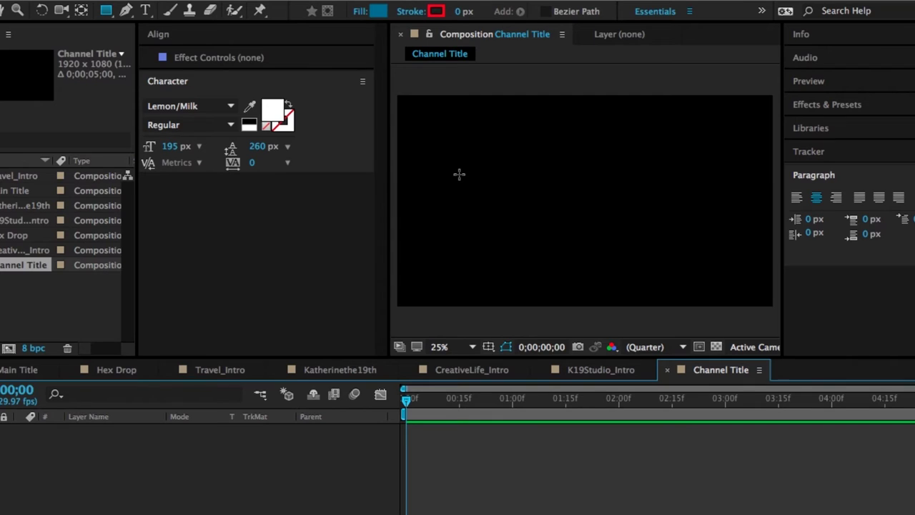
- Add a paragraph text layer reading 'katherinethe19th'
click(146, 13)
drag(399, 141, 771, 272)
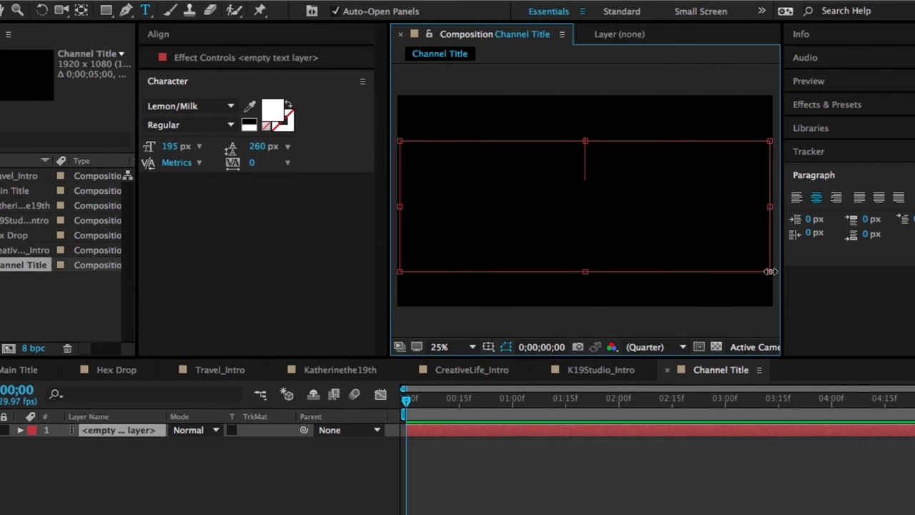
text(kather)
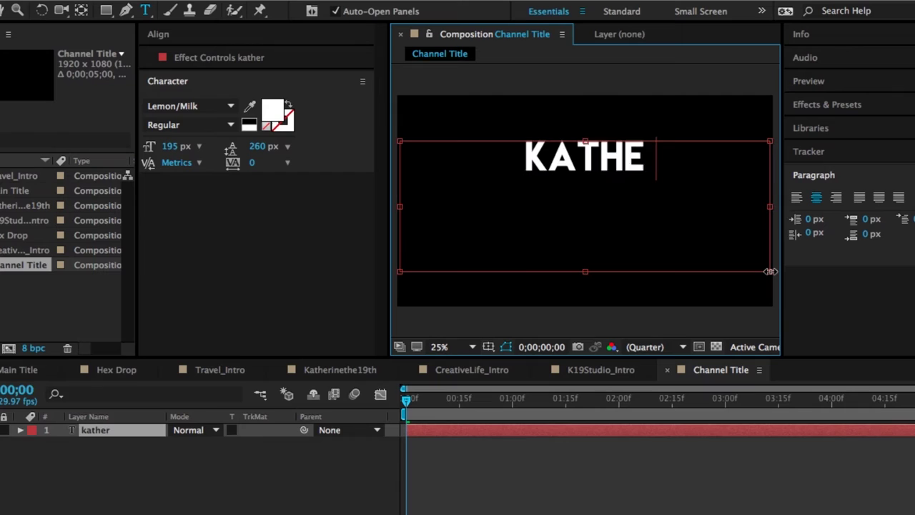
text(inethe19th)
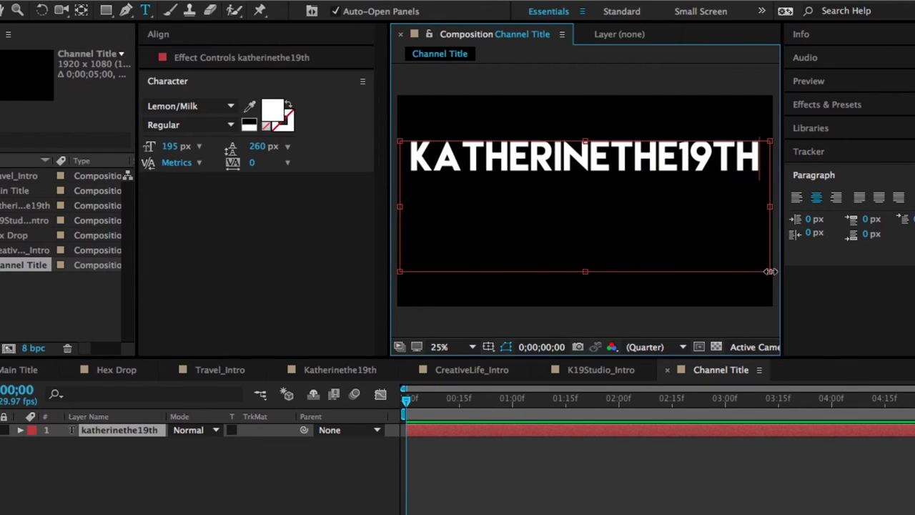
click(2, 10)
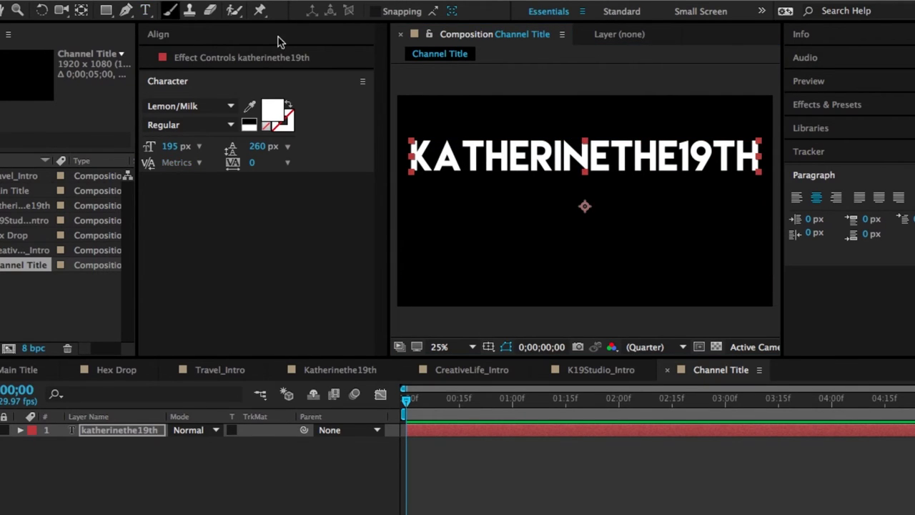
- Centre the text layer horizontally and vertically with the Align controls
click(564, 166)
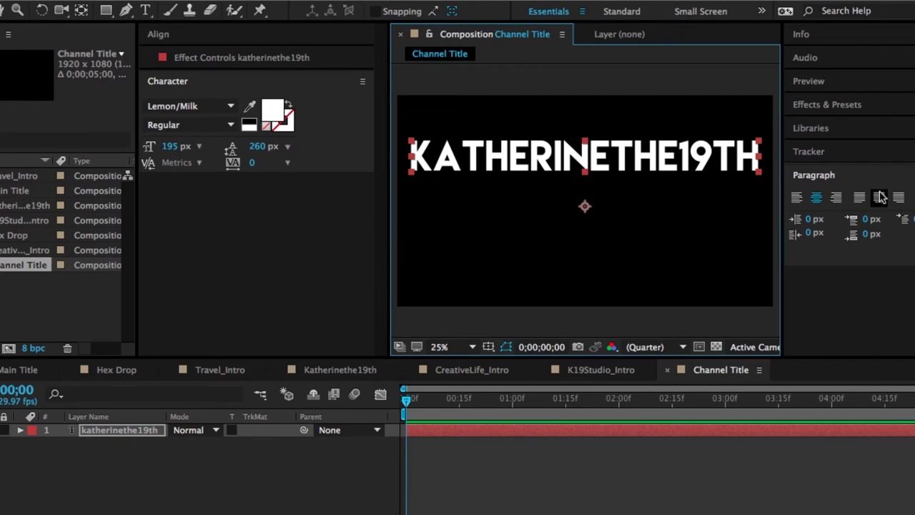
click(196, 36)
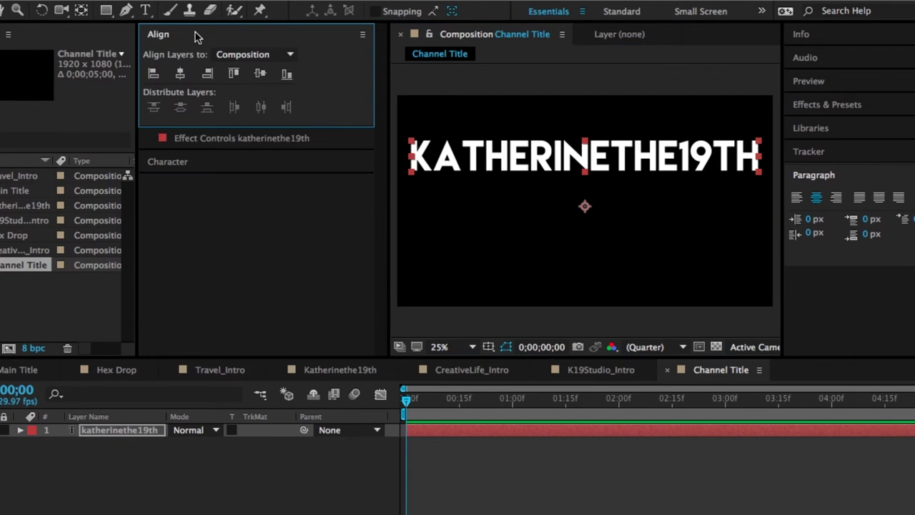
click(181, 75)
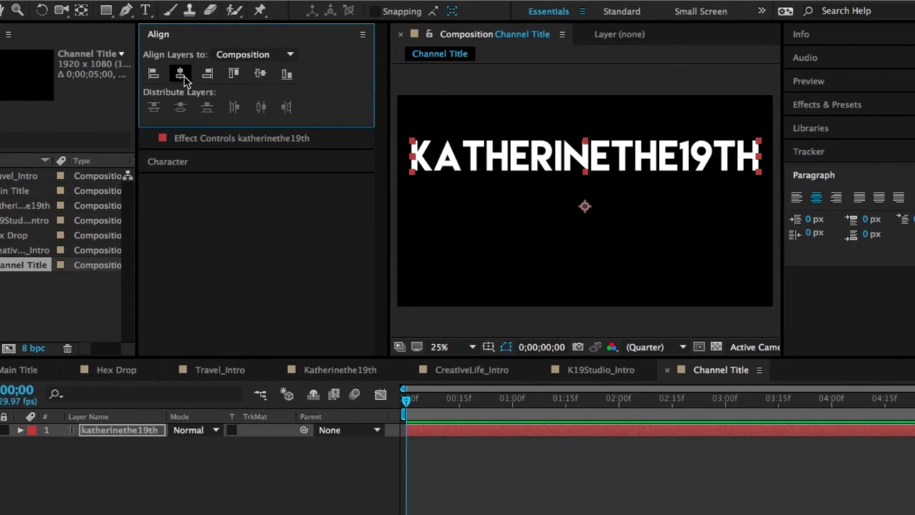
click(260, 74)
click(526, 289)
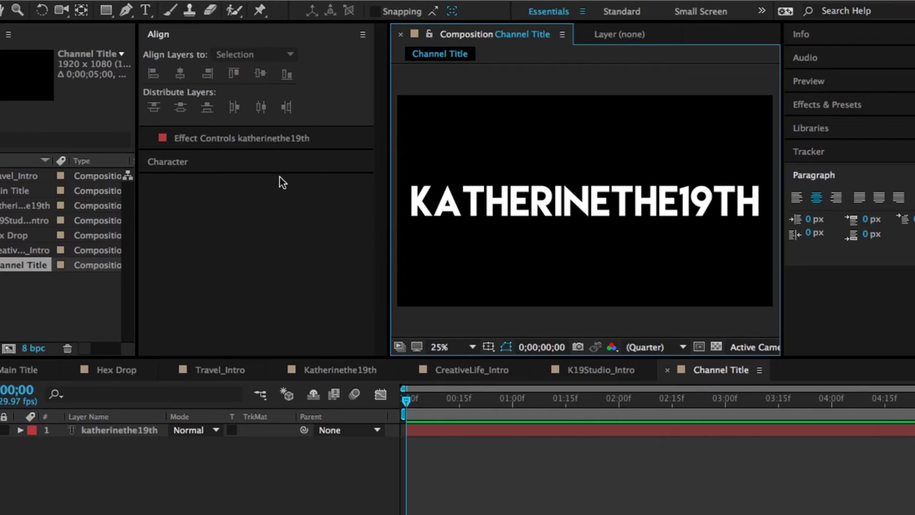
- Draw a thin white rectangle above the title and name its layer Line
click(105, 11)
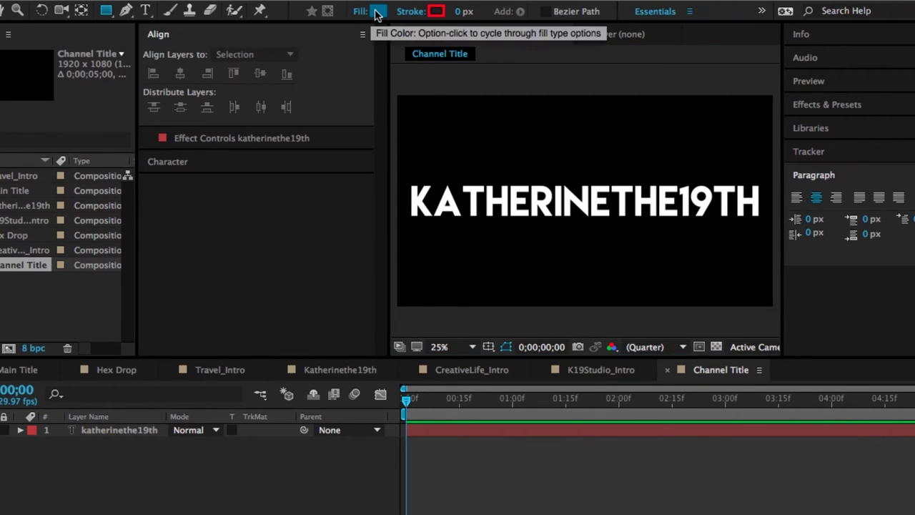
click(378, 10)
drag(143, 187, 48, 158)
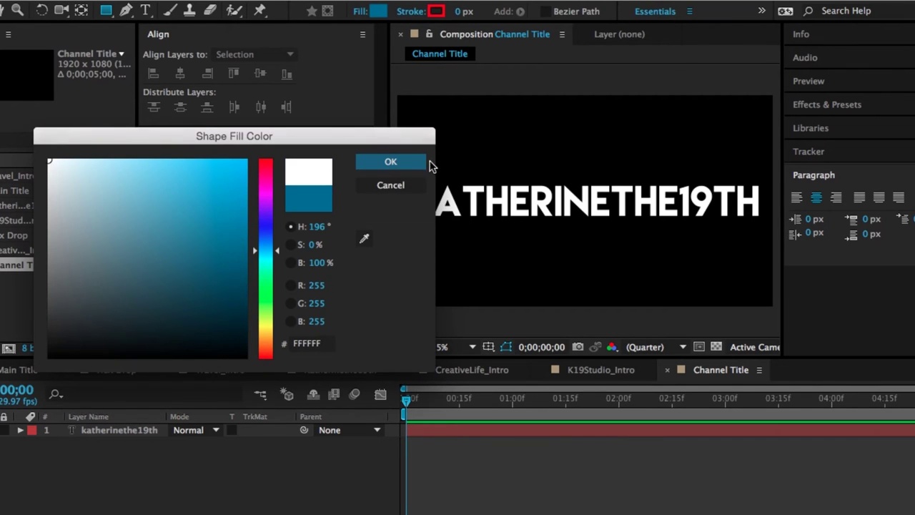
click(391, 162)
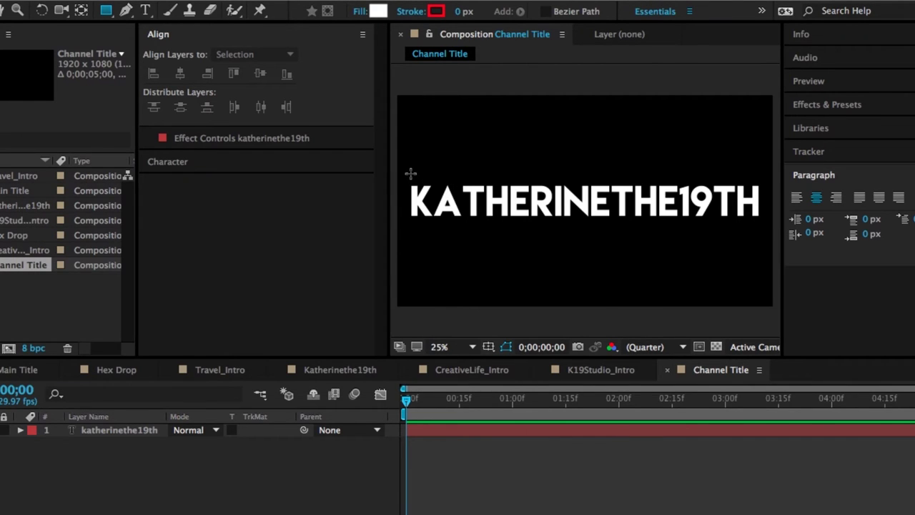
drag(411, 174, 760, 174)
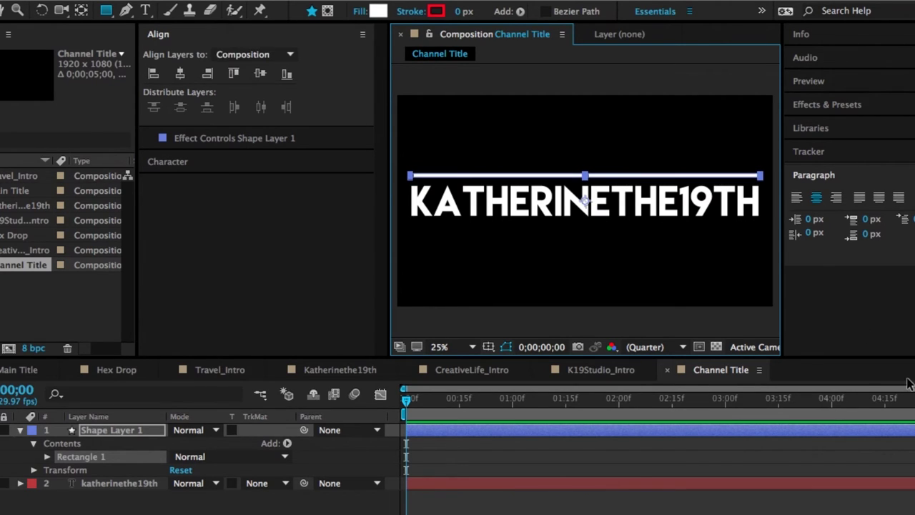
text(Line)
key(Return)
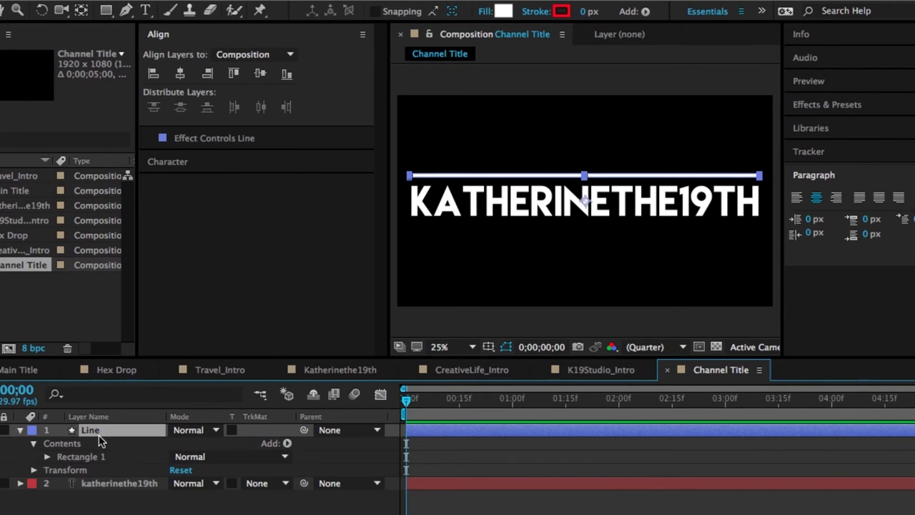
click(34, 470)
- Keyframe the Line's unlinked scale from 0,100% at 0f to 100,100% at 15 frames
scroll(220, 475, down, 1)
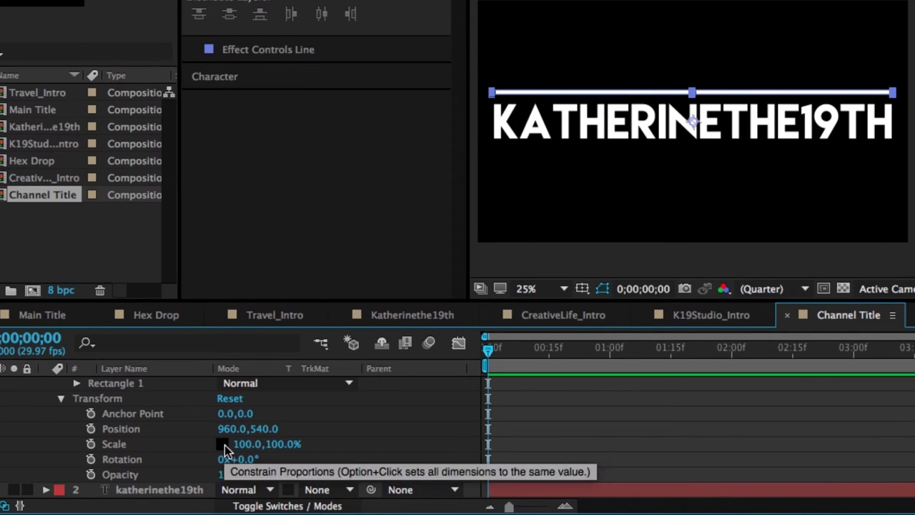
click(223, 444)
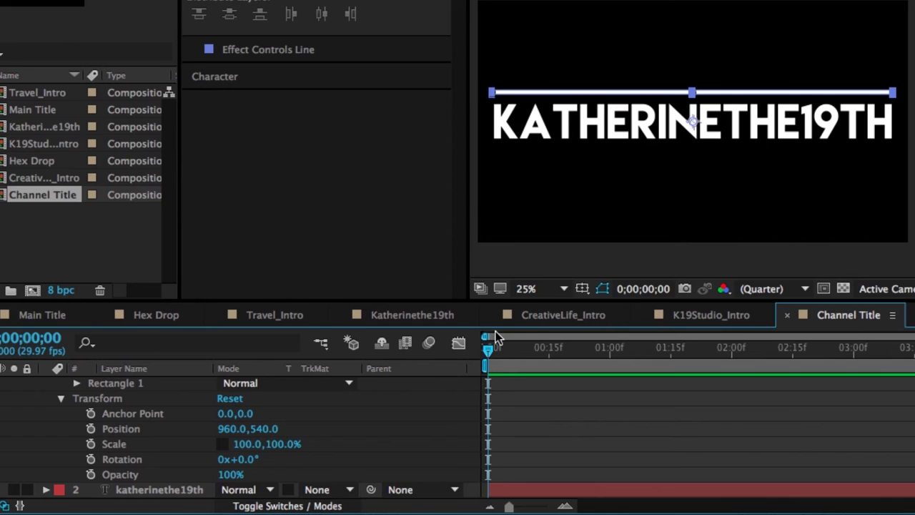
click(91, 444)
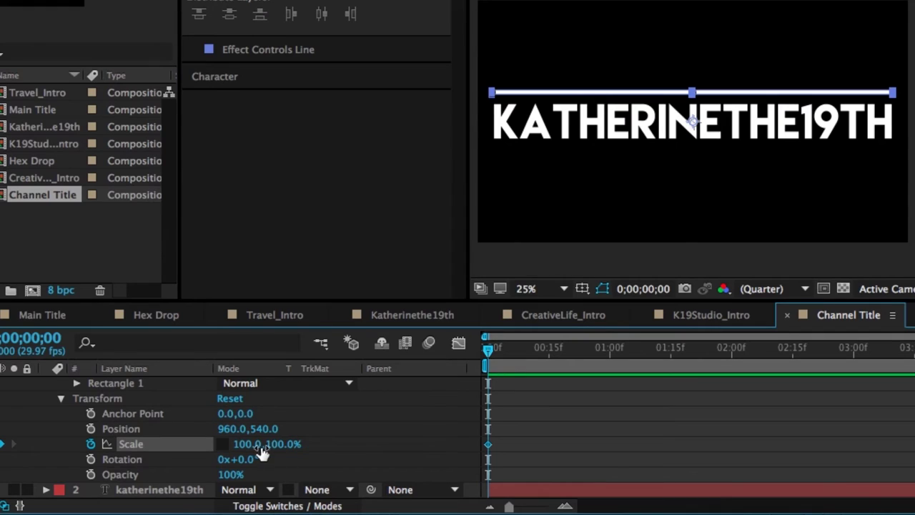
drag(249, 452, 156, 444)
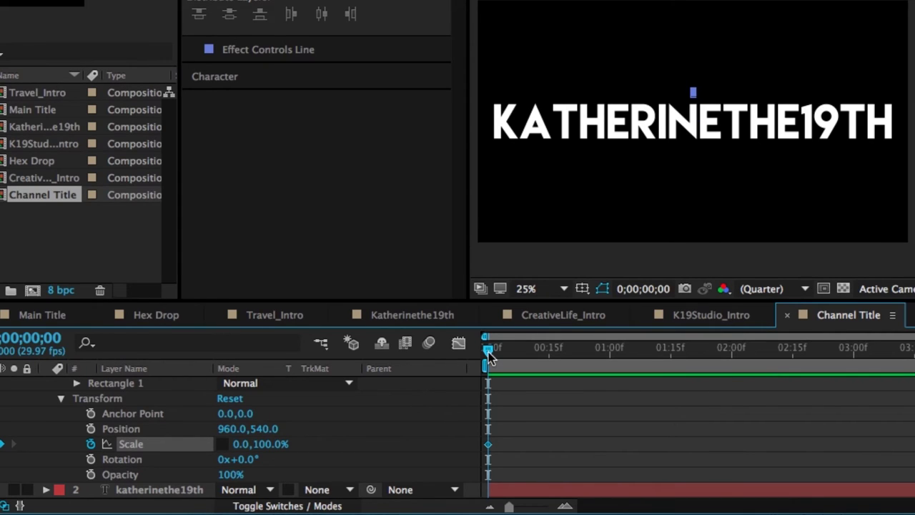
click(549, 347)
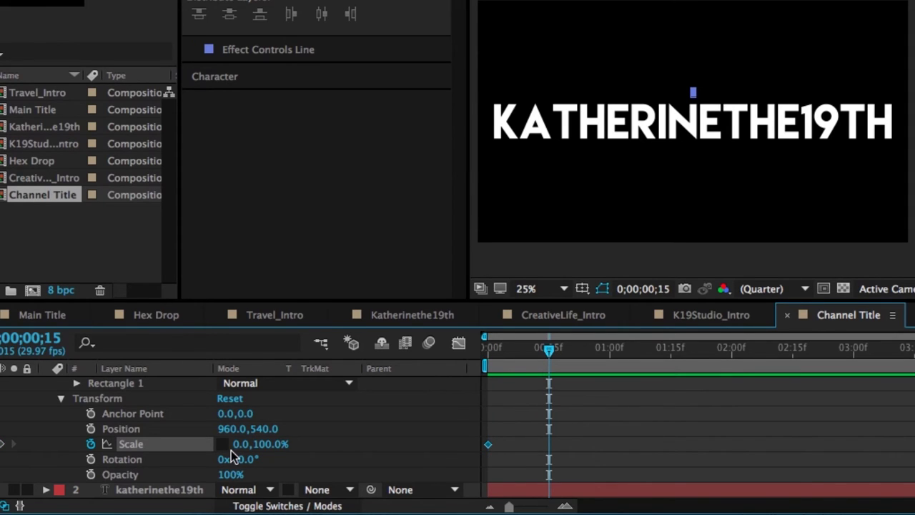
drag(239, 452, 330, 451)
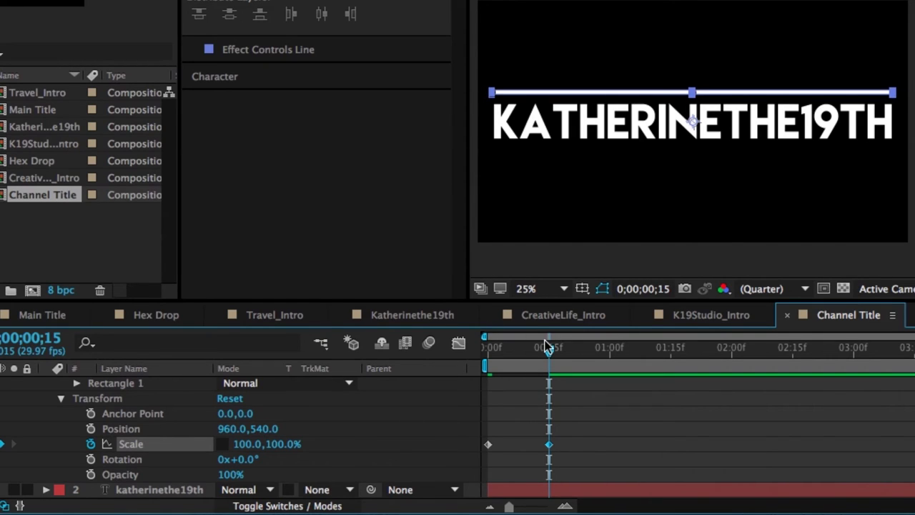
- Preview the widening animation, then move to frame 23
drag(549, 342, 488, 342)
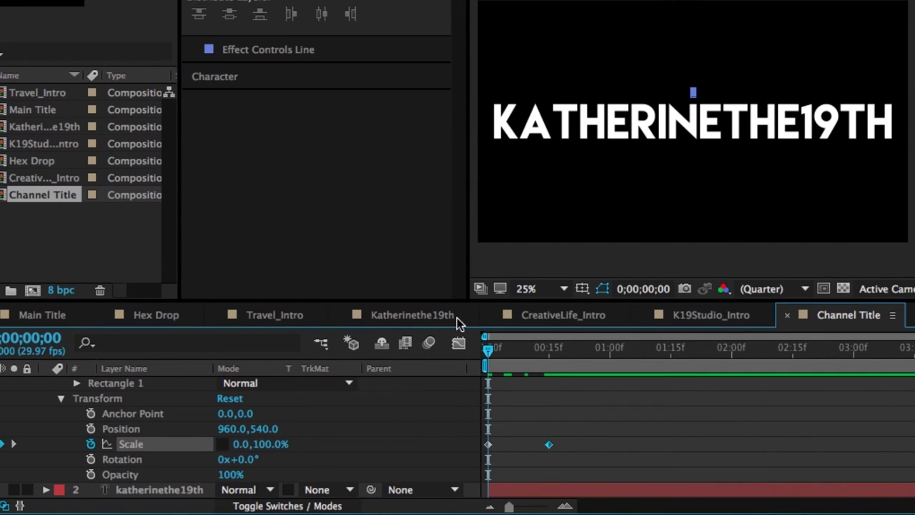
key(space)
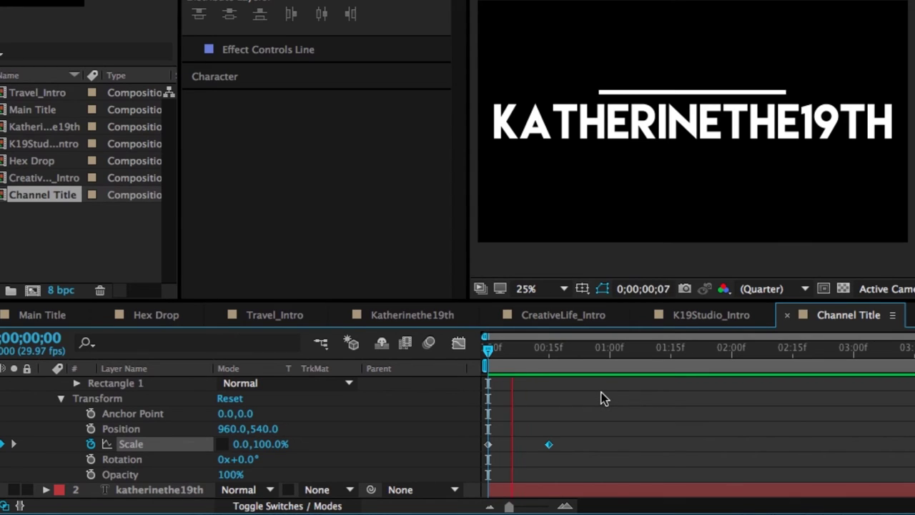
key(space)
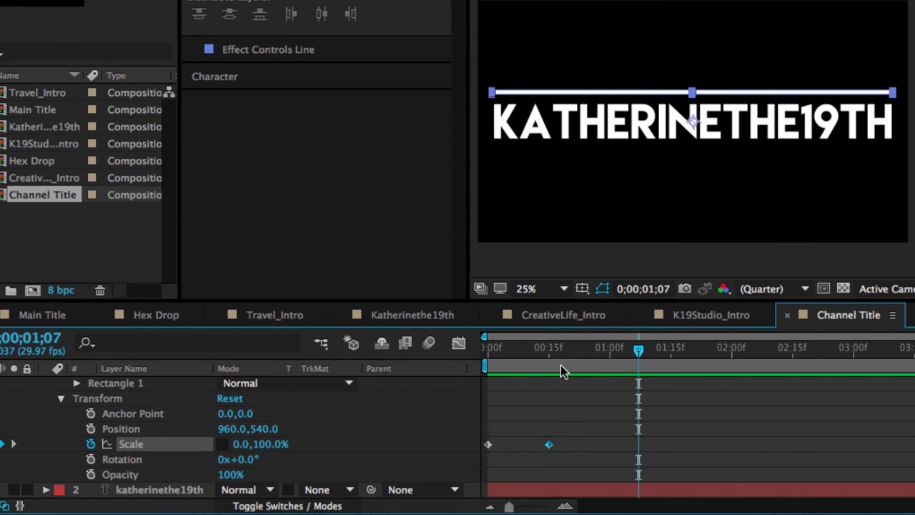
click(553, 353)
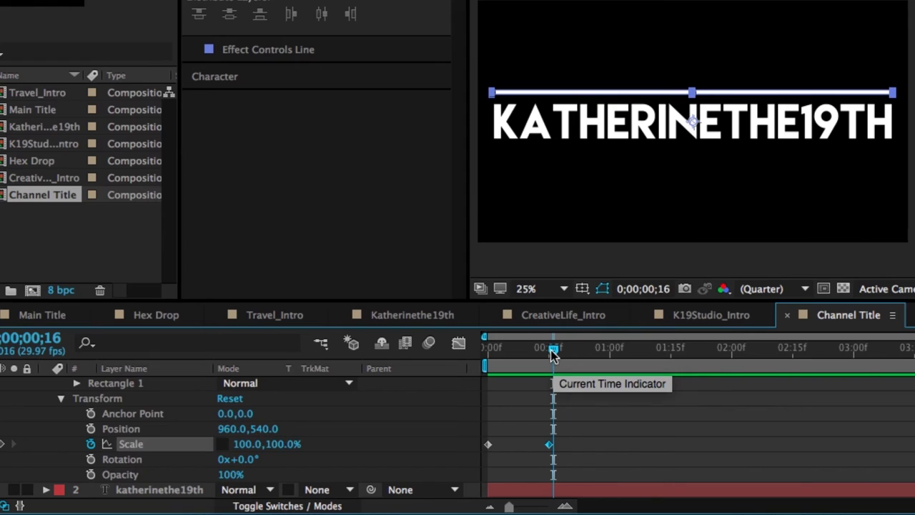
click(583, 350)
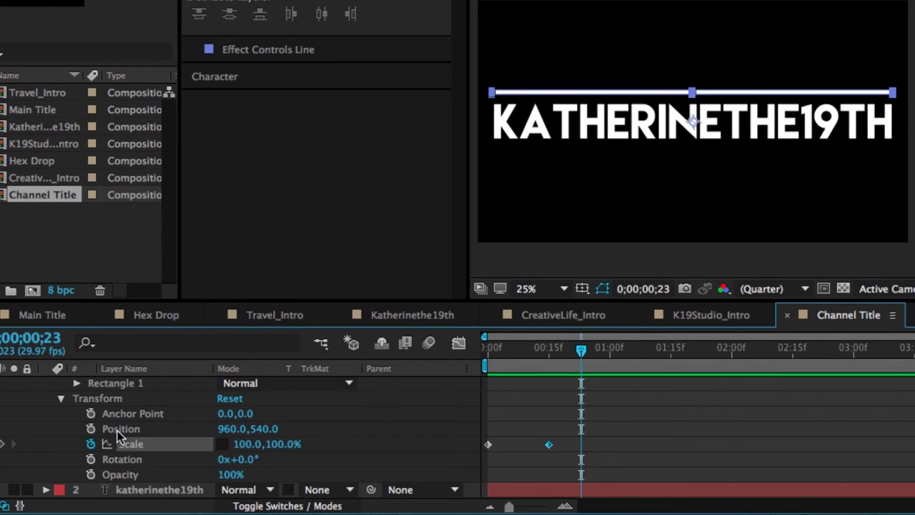
- Keyframe the Line's position from 960,540 at frame 23 to 960,789 at 1:01, then scrub to review
click(92, 430)
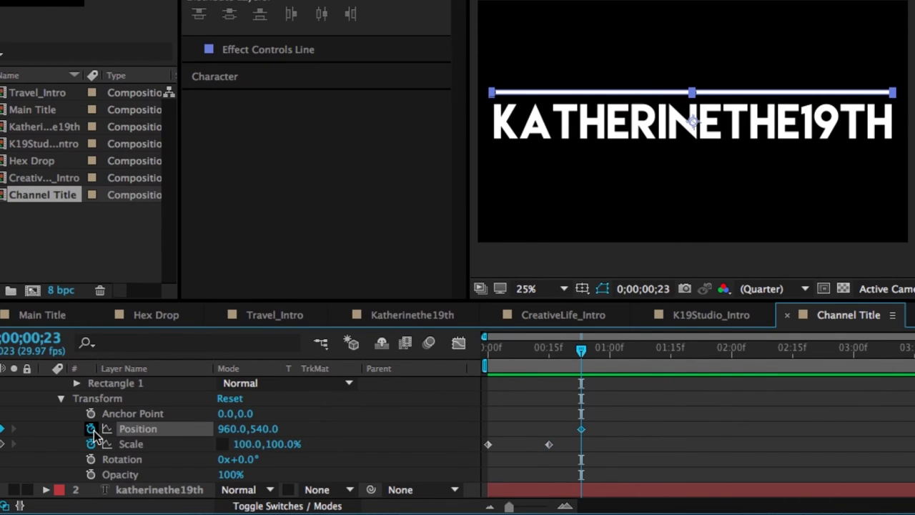
click(614, 350)
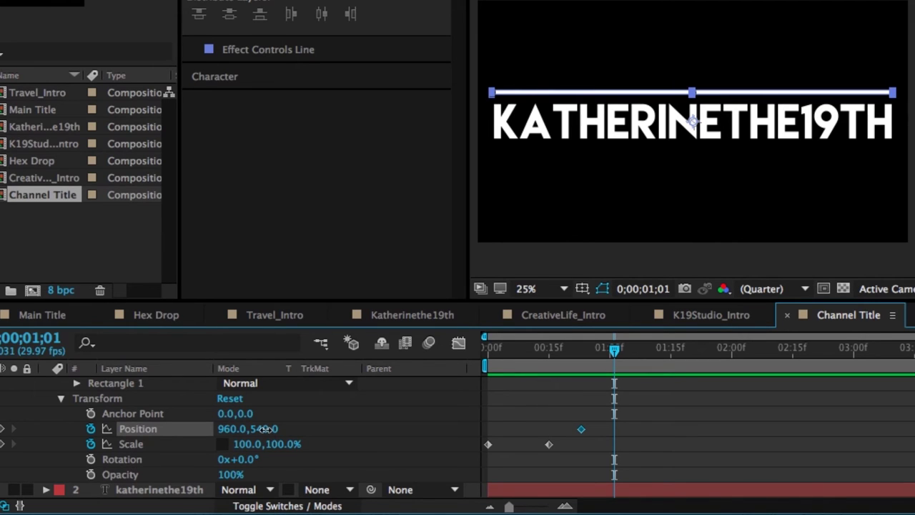
drag(266, 432, 474, 445)
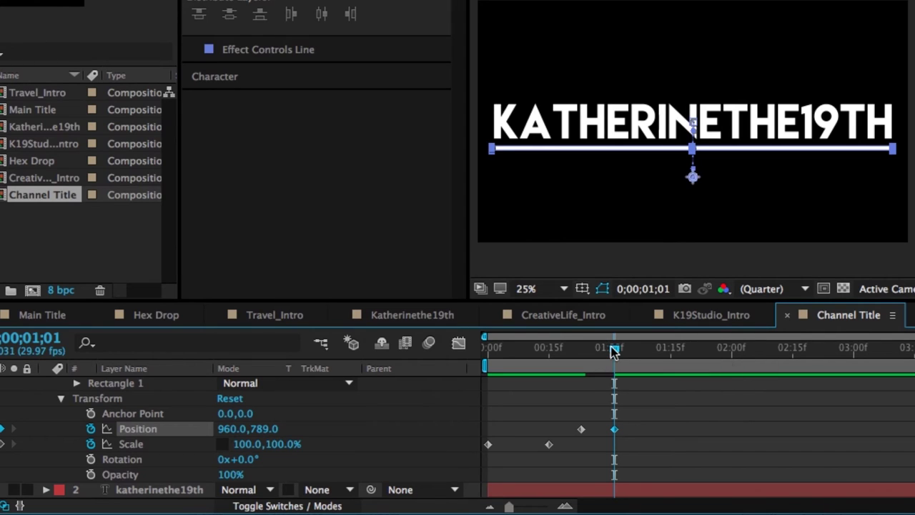
drag(613, 349, 489, 348)
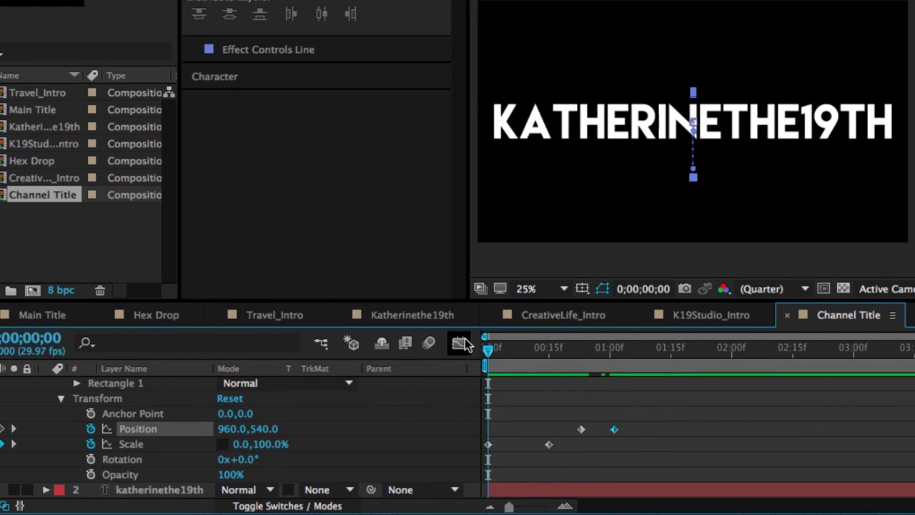
drag(488, 350, 550, 356)
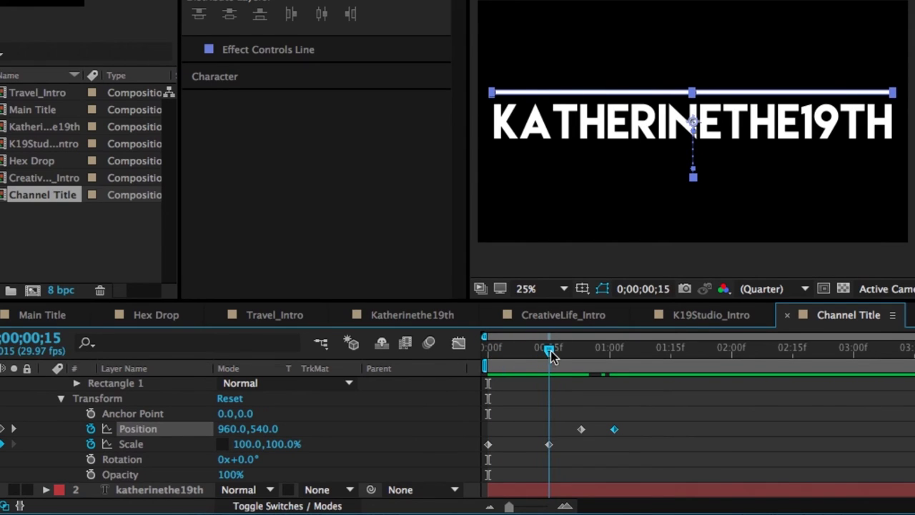
drag(551, 351, 614, 352)
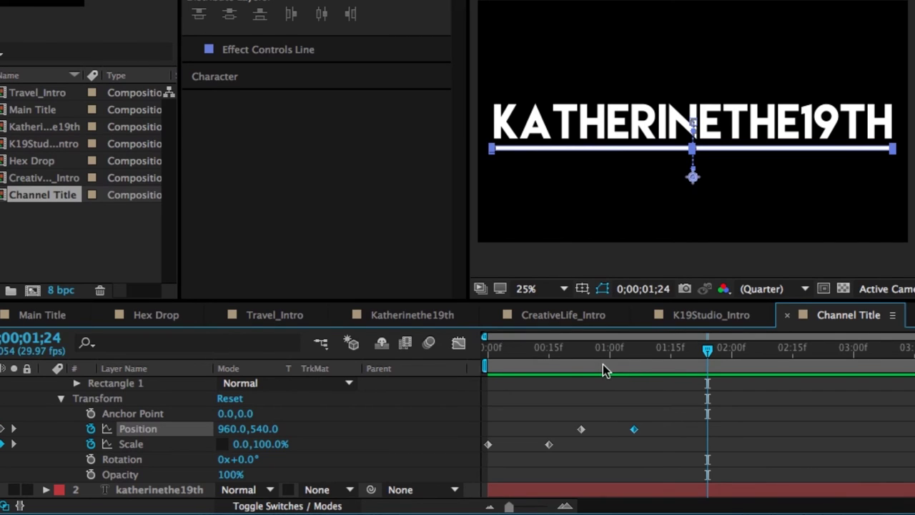
- Apply Easy Ease to the Line's four scale and position keyframes
click(503, 354)
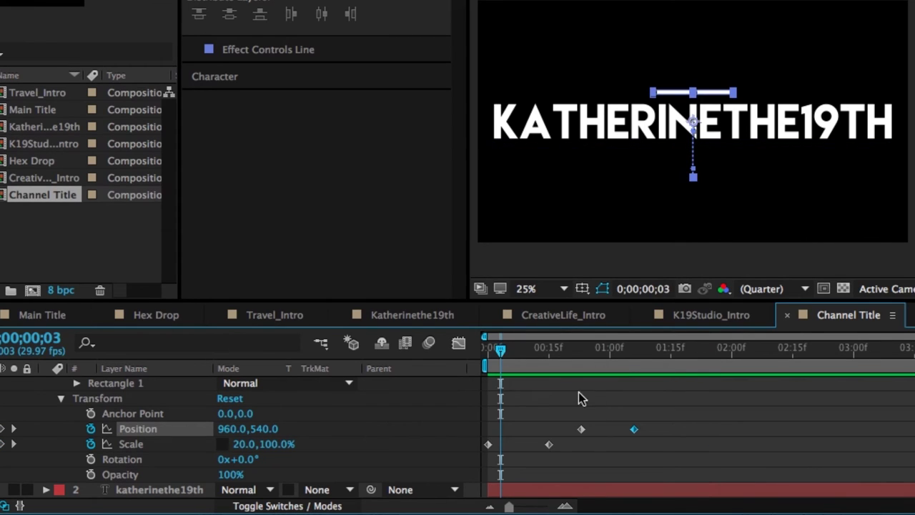
click(663, 350)
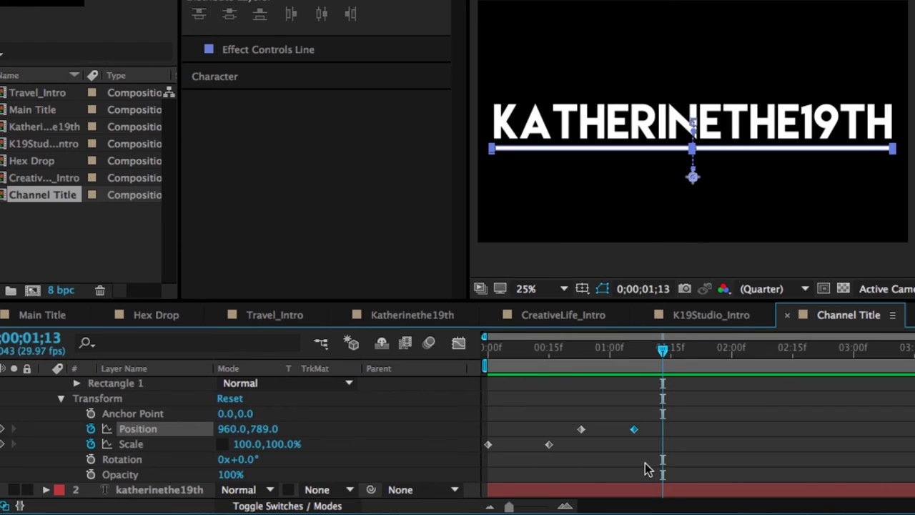
drag(645, 463, 476, 391)
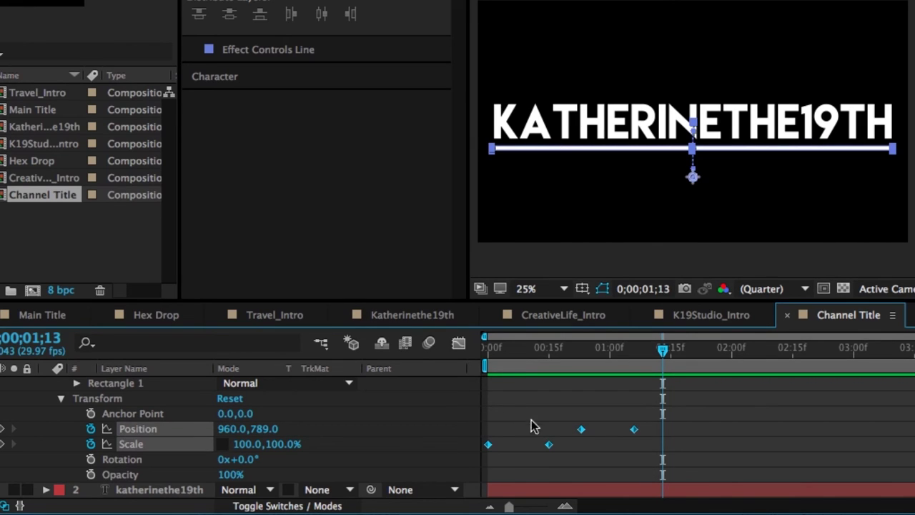
right_click(550, 448)
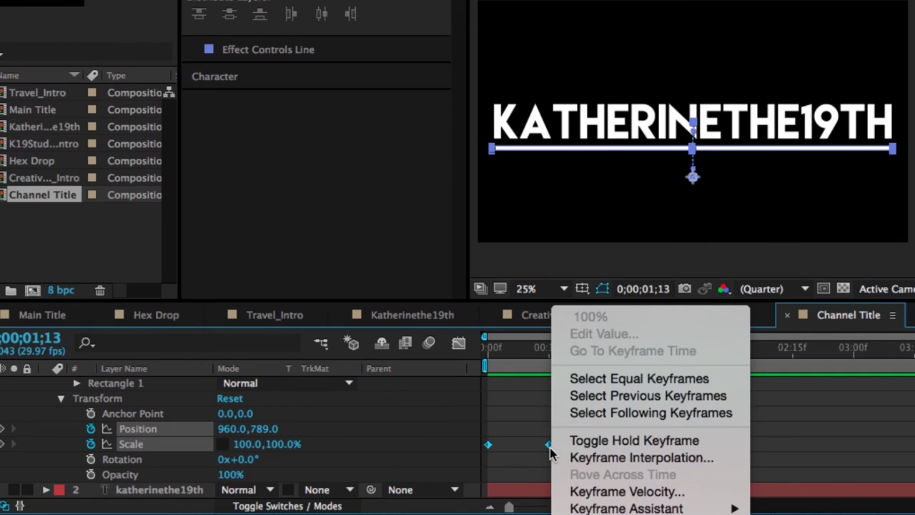
mouse_move(597, 506)
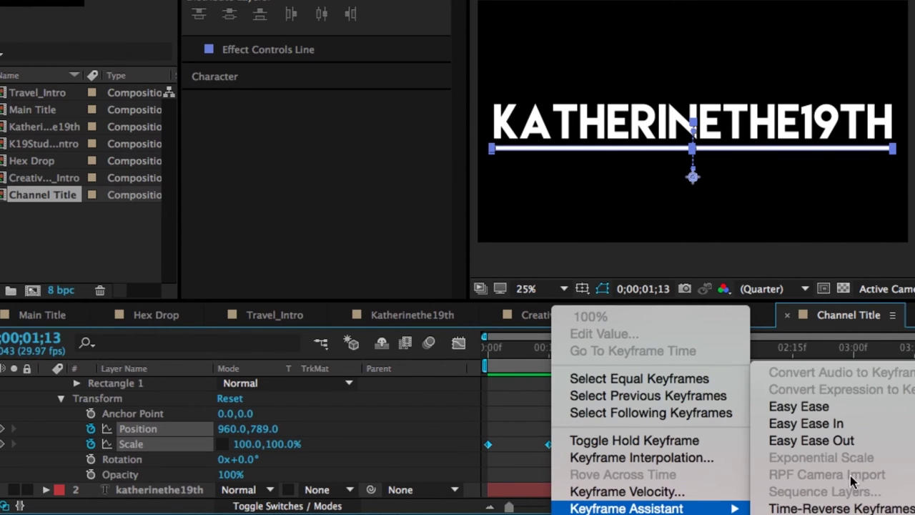
click(808, 407)
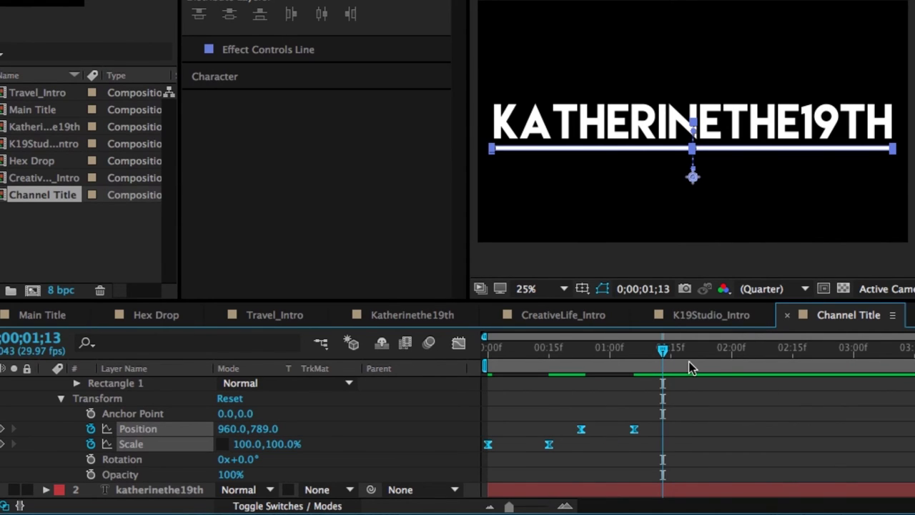
- Preview the eased line animation from the start
drag(656, 349, 447, 334)
key(space)
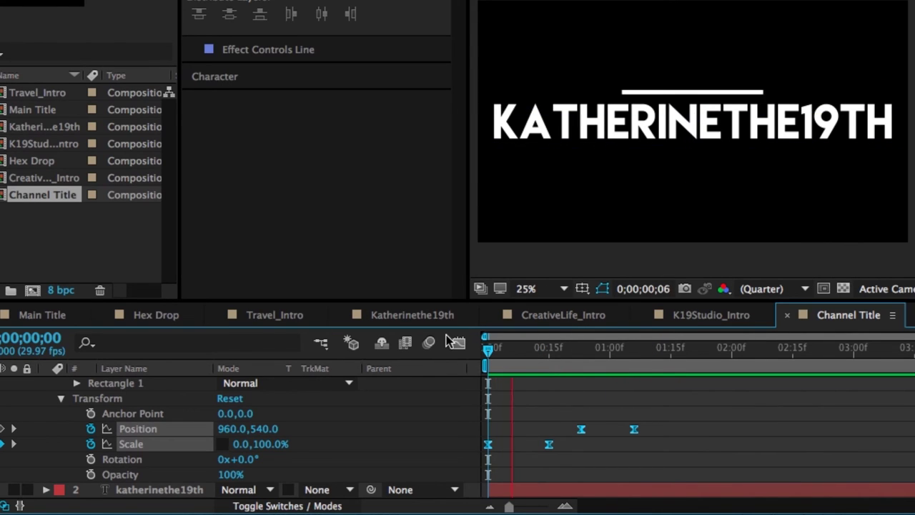
click(504, 351)
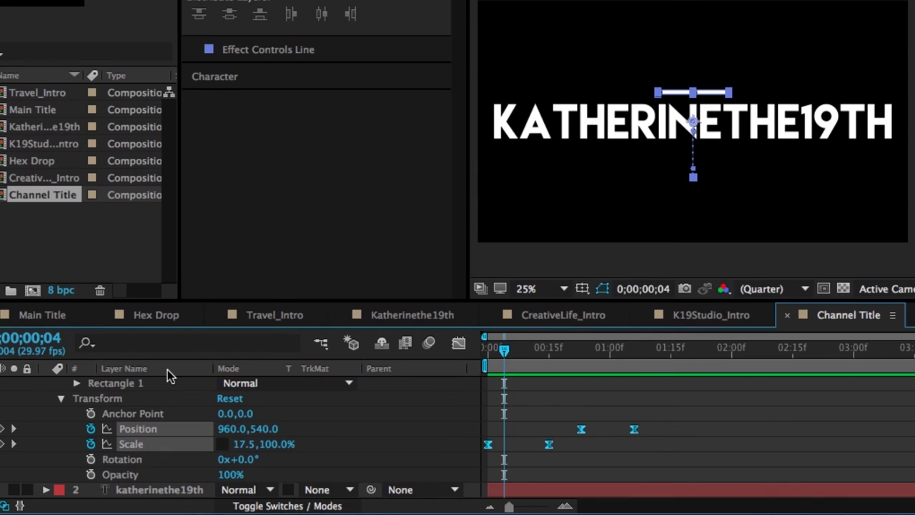
- Collapse and deselect the Line layer, and move to frame 25 where the line is full width
scroll(92, 439, up, 2)
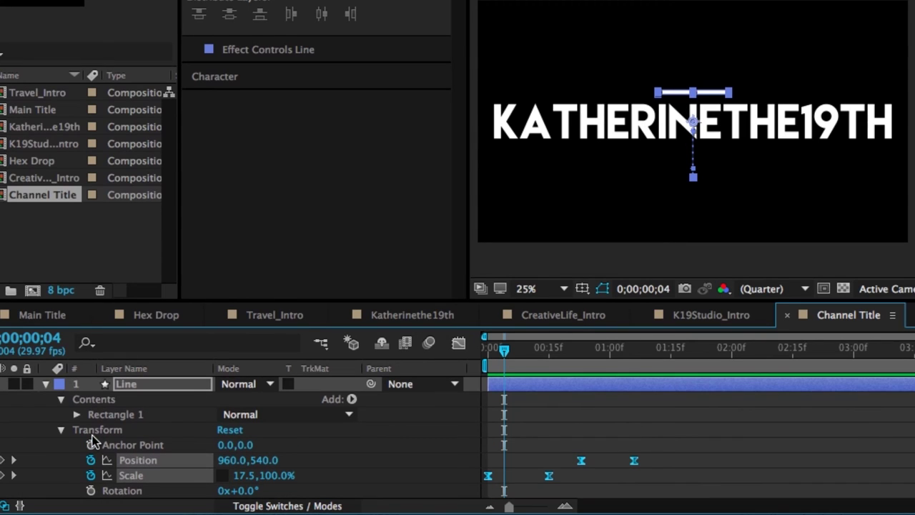
click(44, 384)
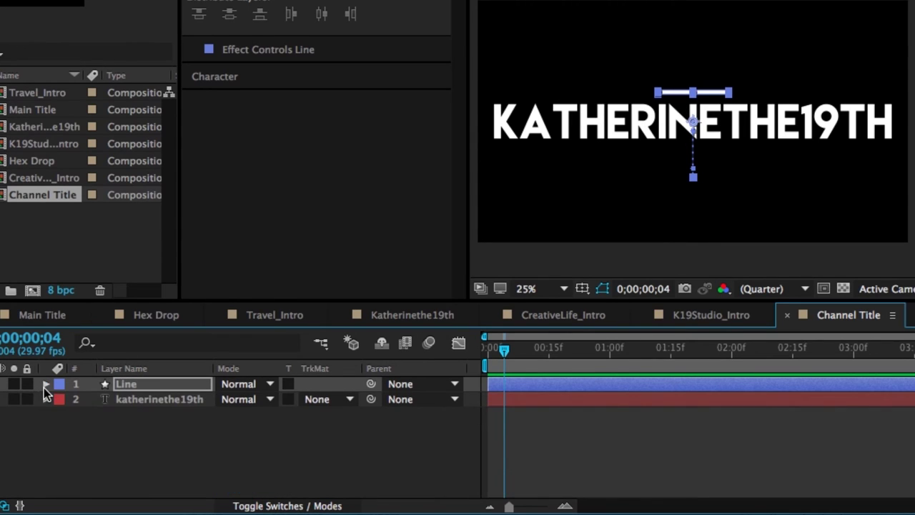
click(176, 417)
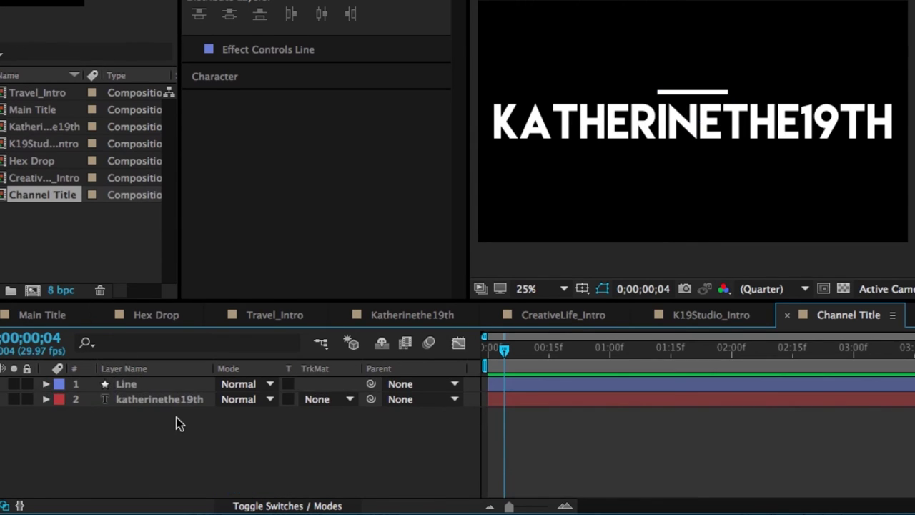
click(591, 350)
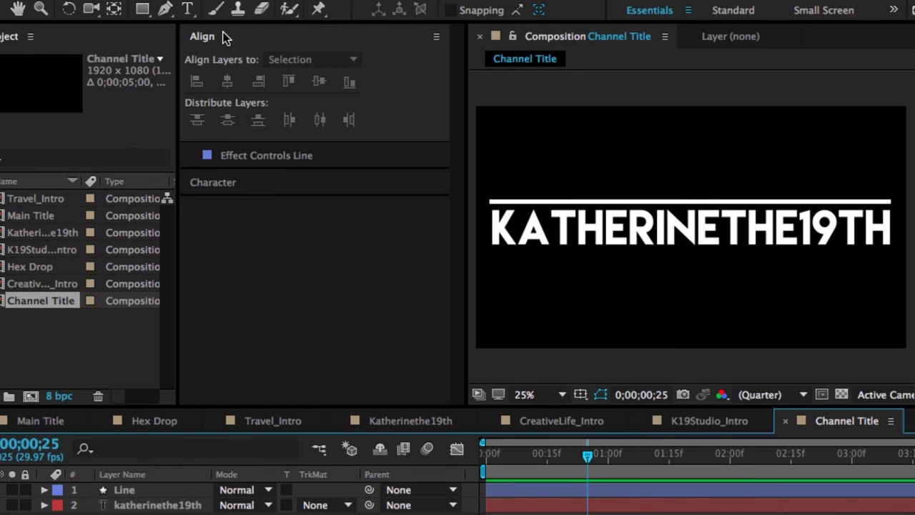
- Draw a red (FF0000) rectangle just above the white line
click(143, 10)
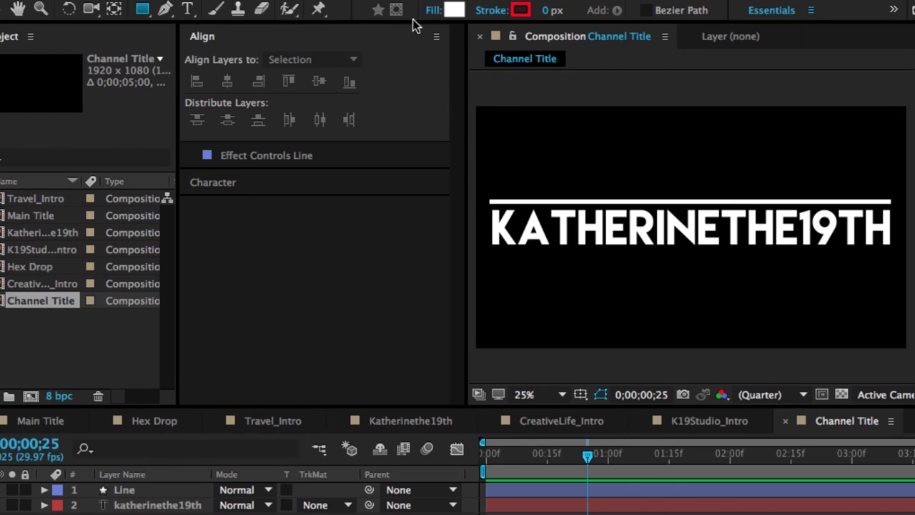
click(453, 12)
drag(260, 228, 304, 179)
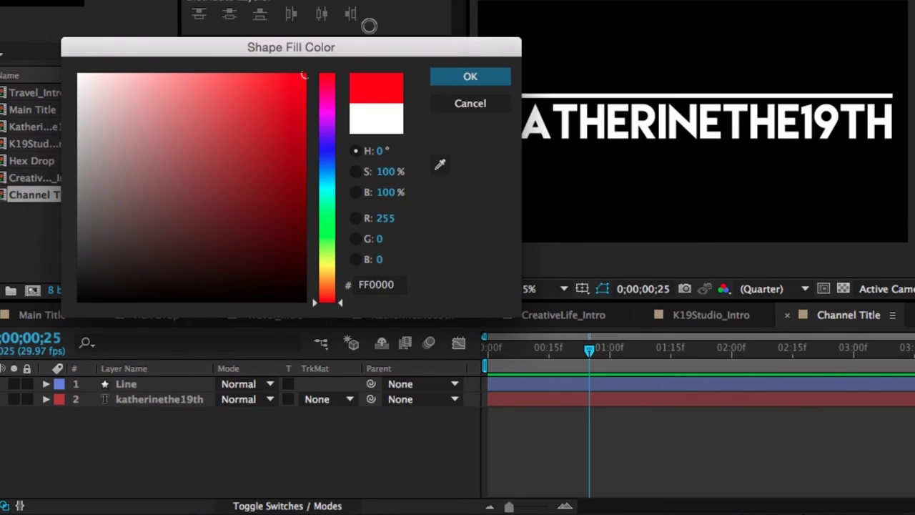
click(439, 181)
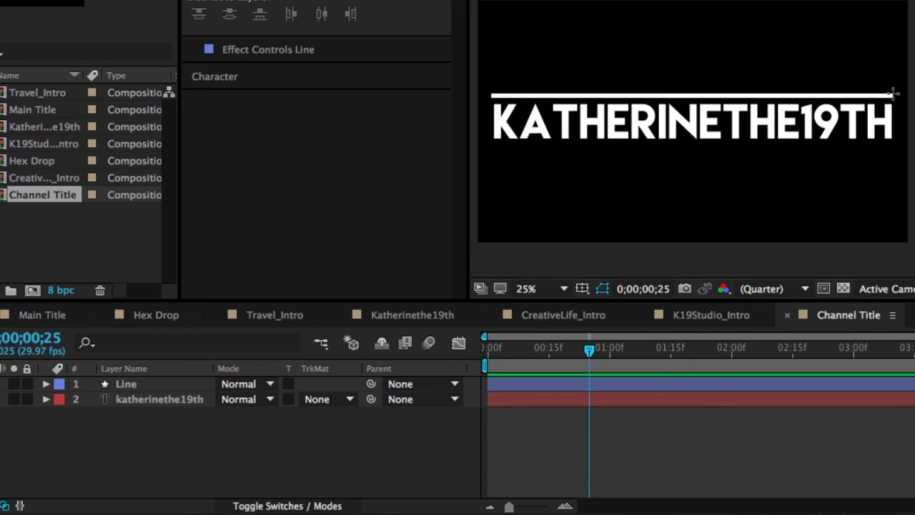
mouse_move(894, 93)
mouse_down()
mouse_move(649, 49)
mouse_move(491, 2)
mouse_up()
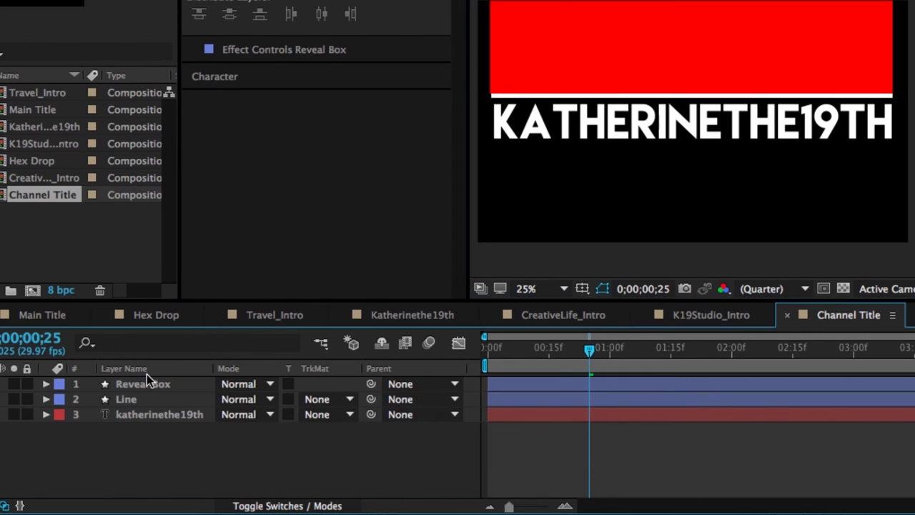
- Move the Reveal Box layer directly below the Line layer in the stack
click(150, 382)
drag(182, 384, 182, 399)
click(203, 430)
- Set Reveal Box's Parent to 1. Line so it follows the line
click(297, 506)
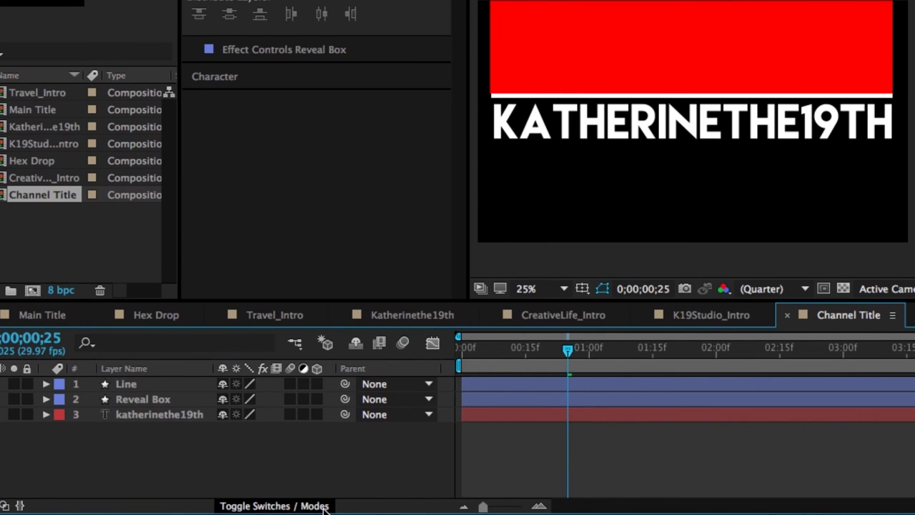
click(304, 506)
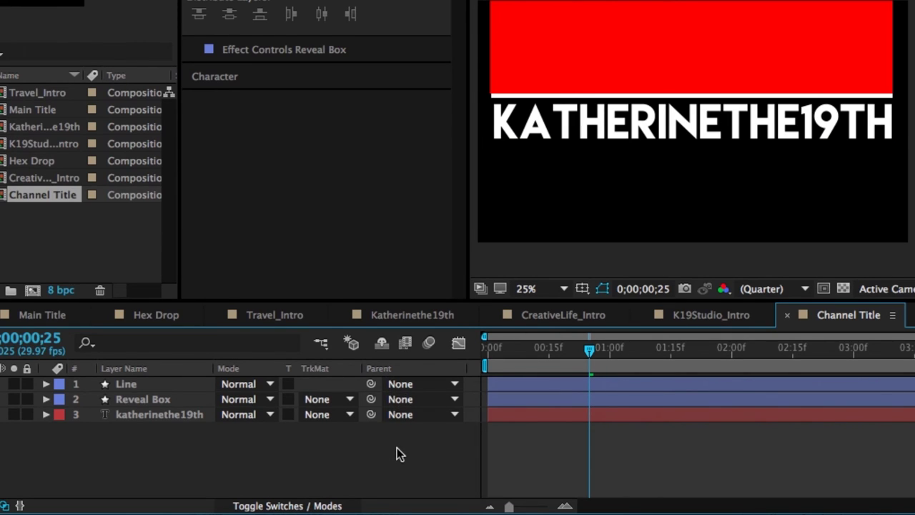
click(429, 400)
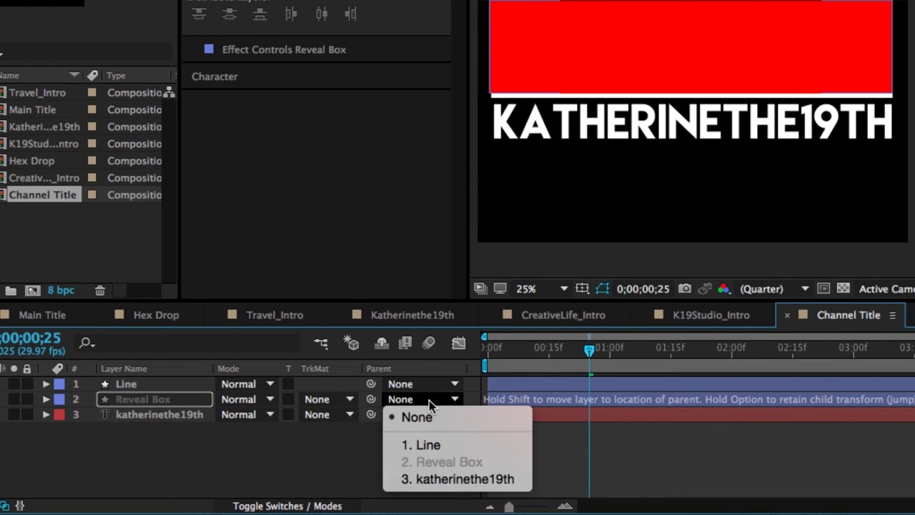
click(438, 445)
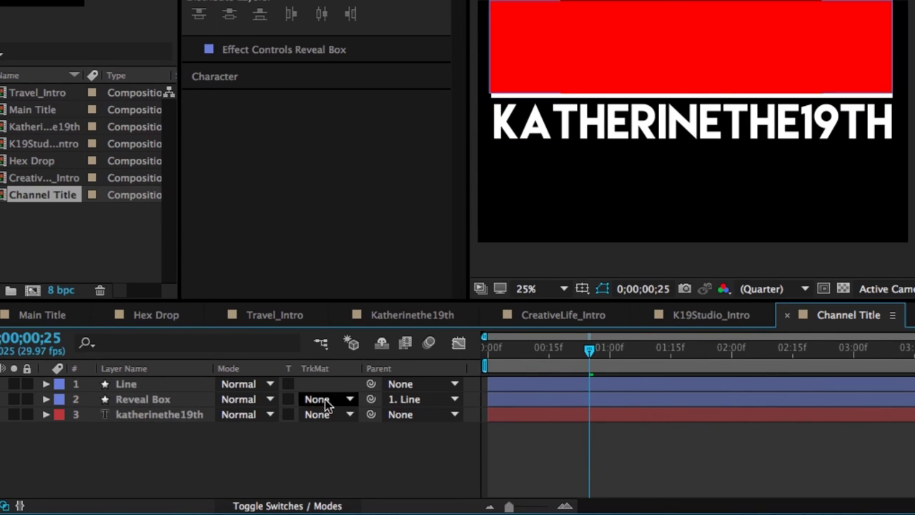
- Give the katherinethe19th text layer an Alpha Matte track matte from "Reveal Box"
click(168, 420)
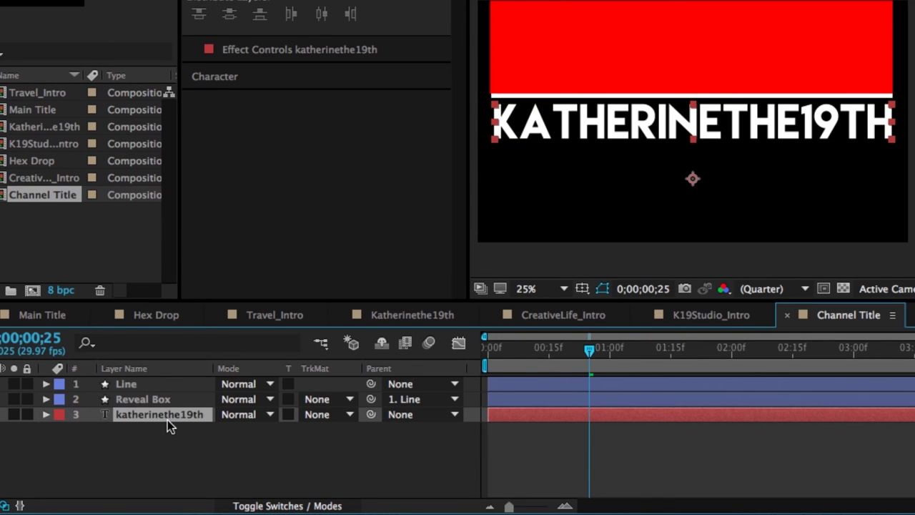
click(350, 416)
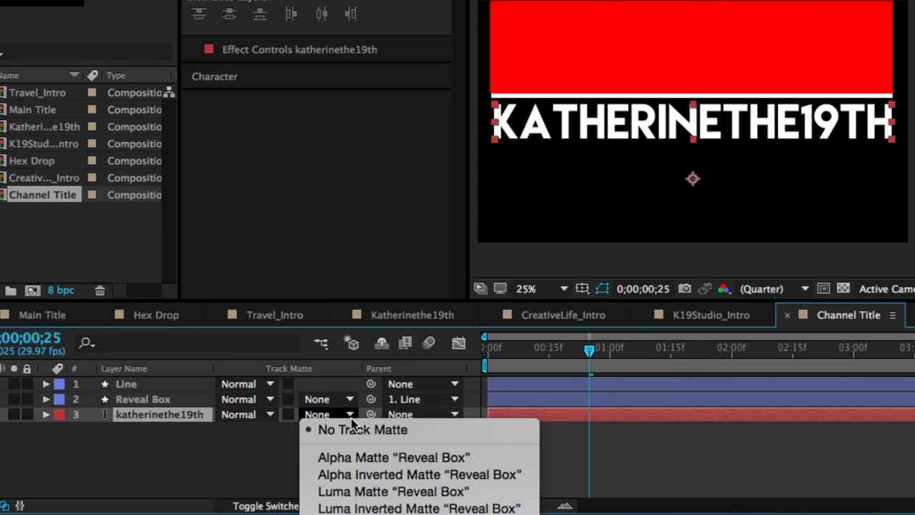
click(450, 458)
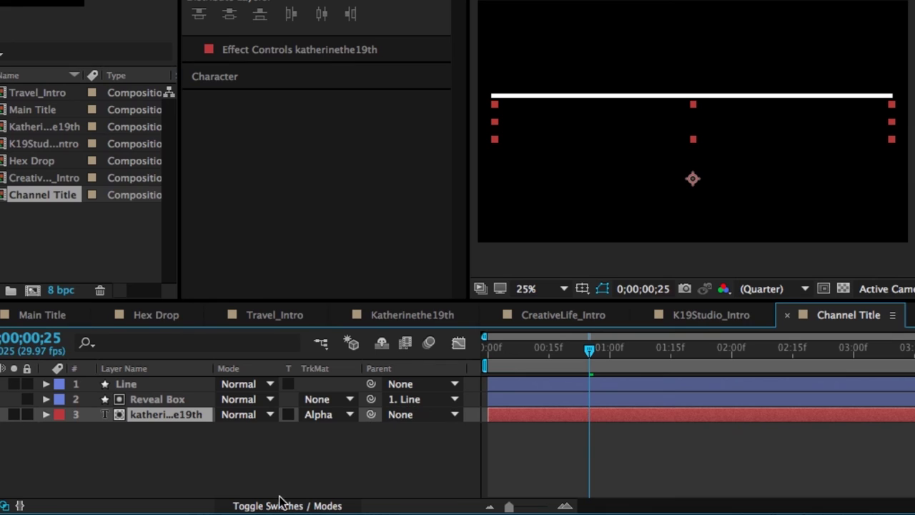
click(337, 417)
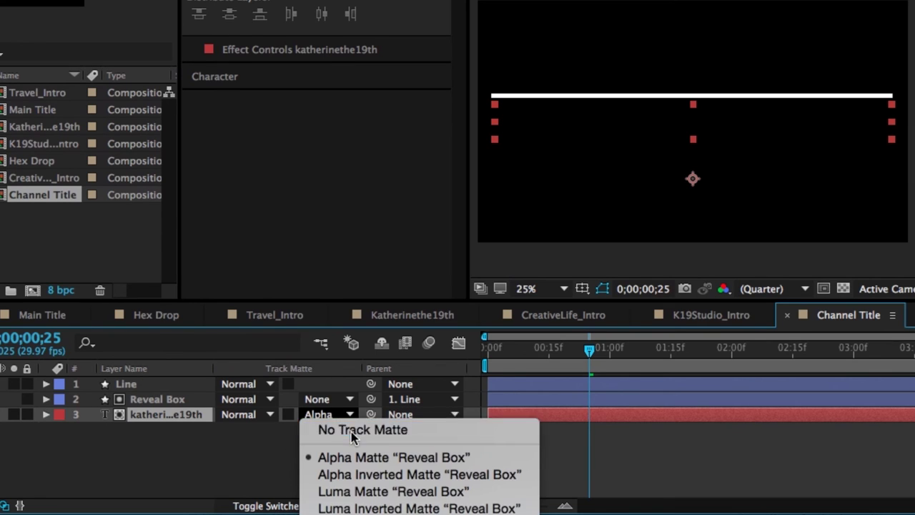
click(352, 431)
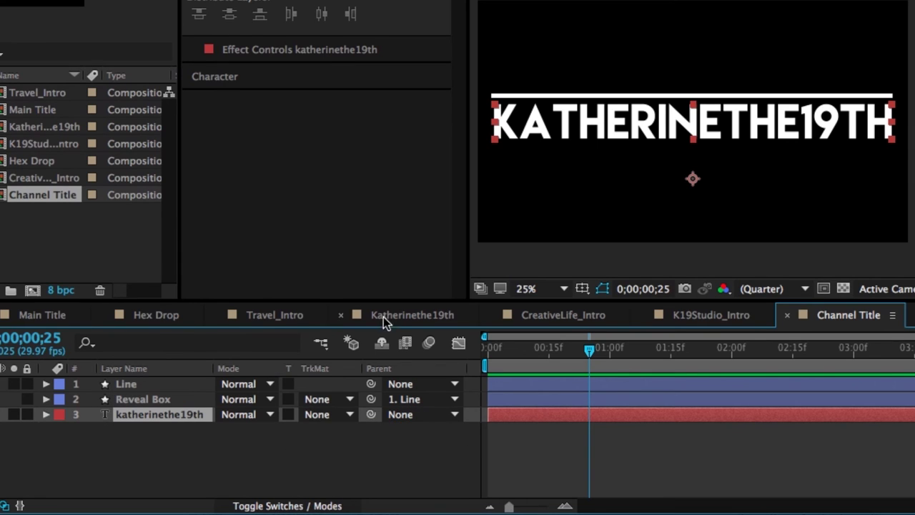
click(348, 414)
click(409, 461)
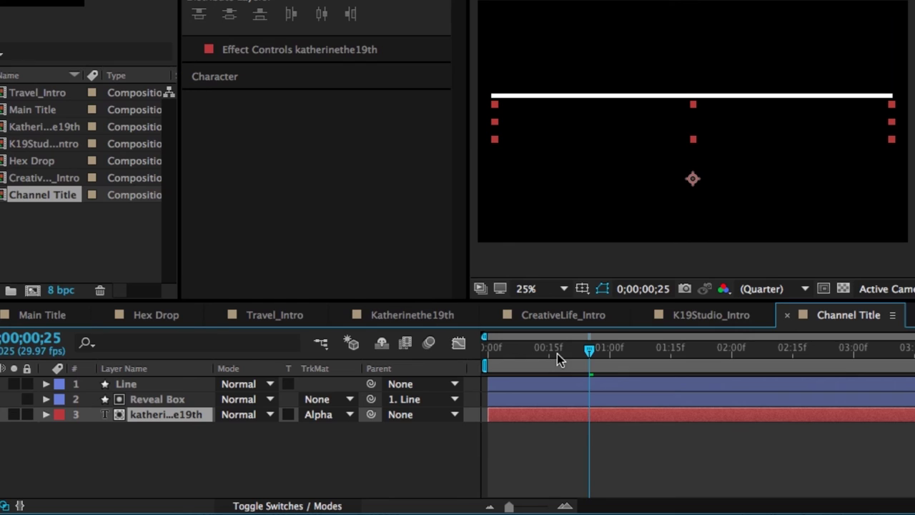
drag(584, 349, 488, 348)
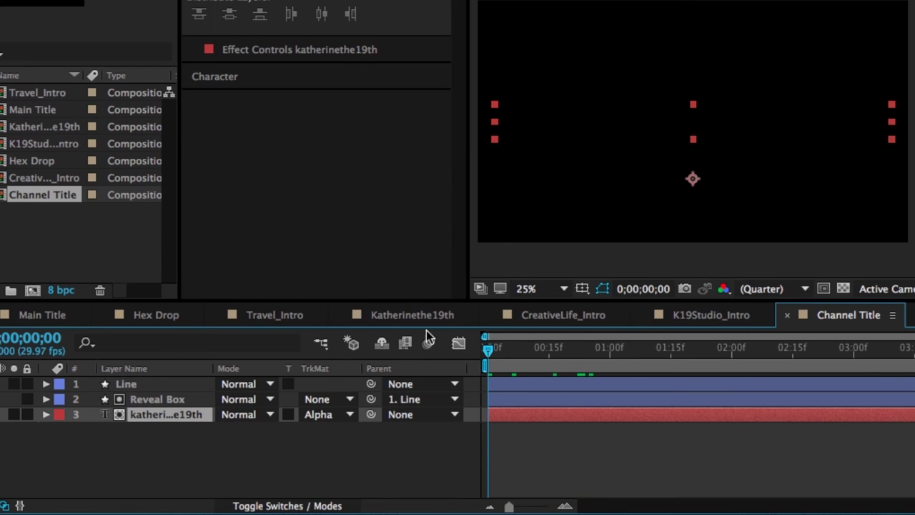
key(space)
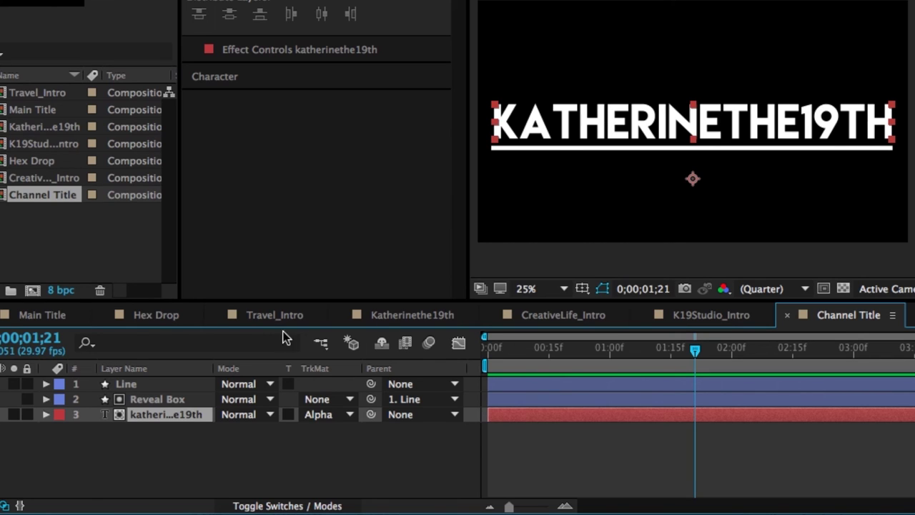
drag(704, 348, 421, 297)
key(space)
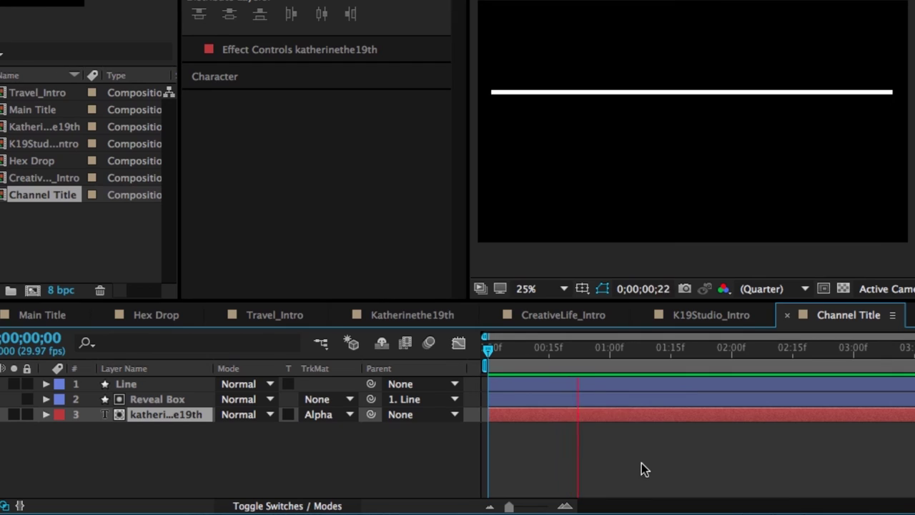
key(space)
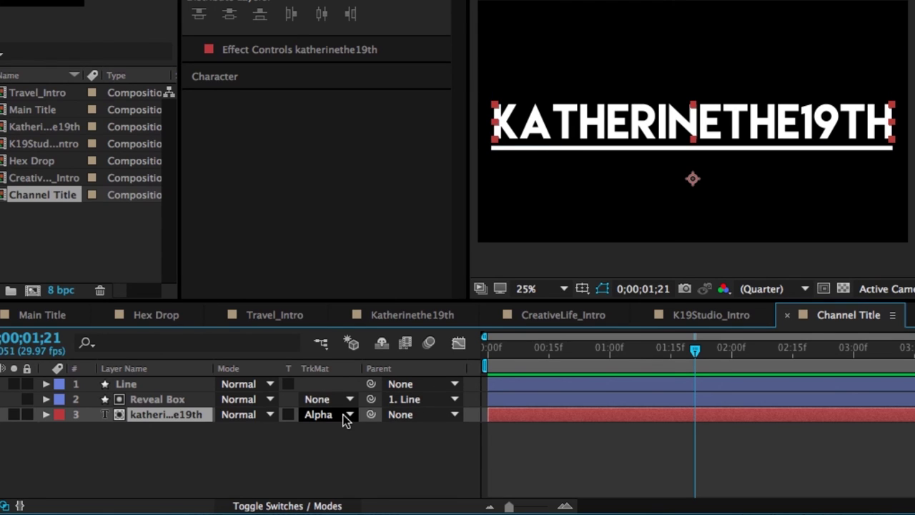
drag(525, 349, 484, 344)
key(space)
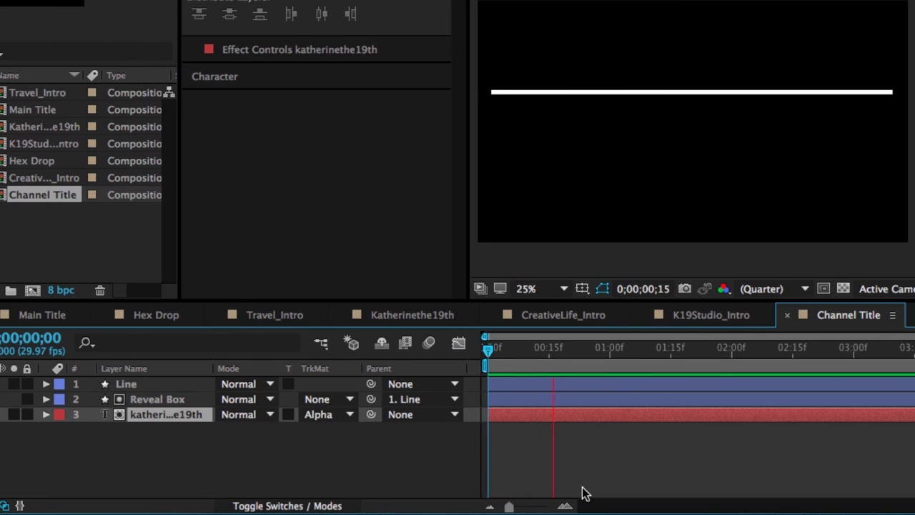